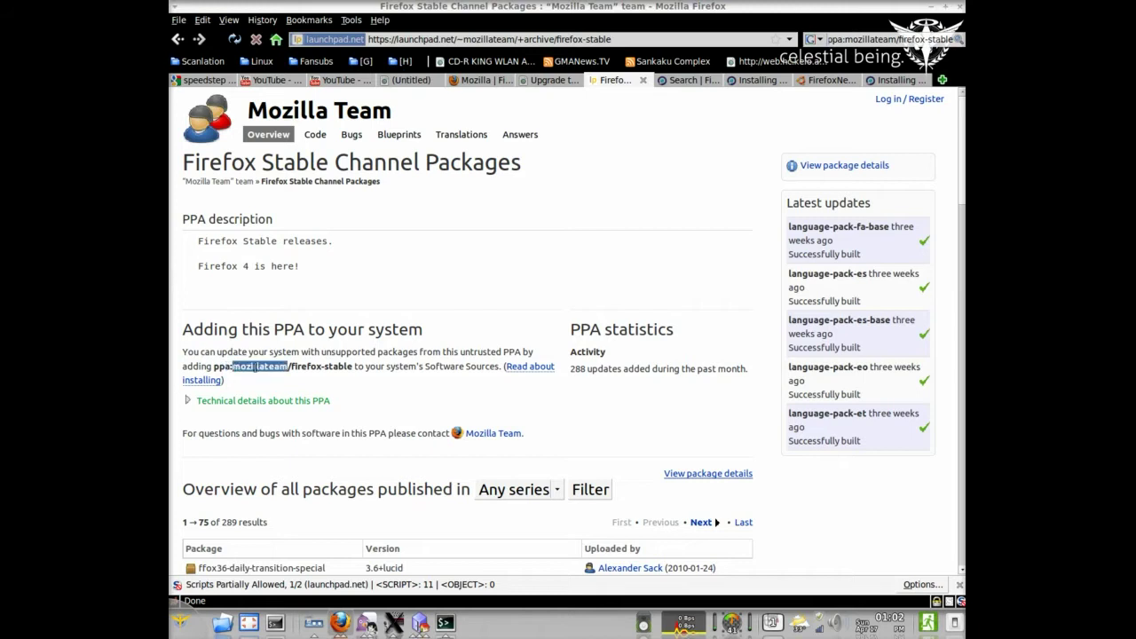
Step: Copy the PPA address ppa:mozillateam/firefox-stable from the Launchpad page
click(228, 376)
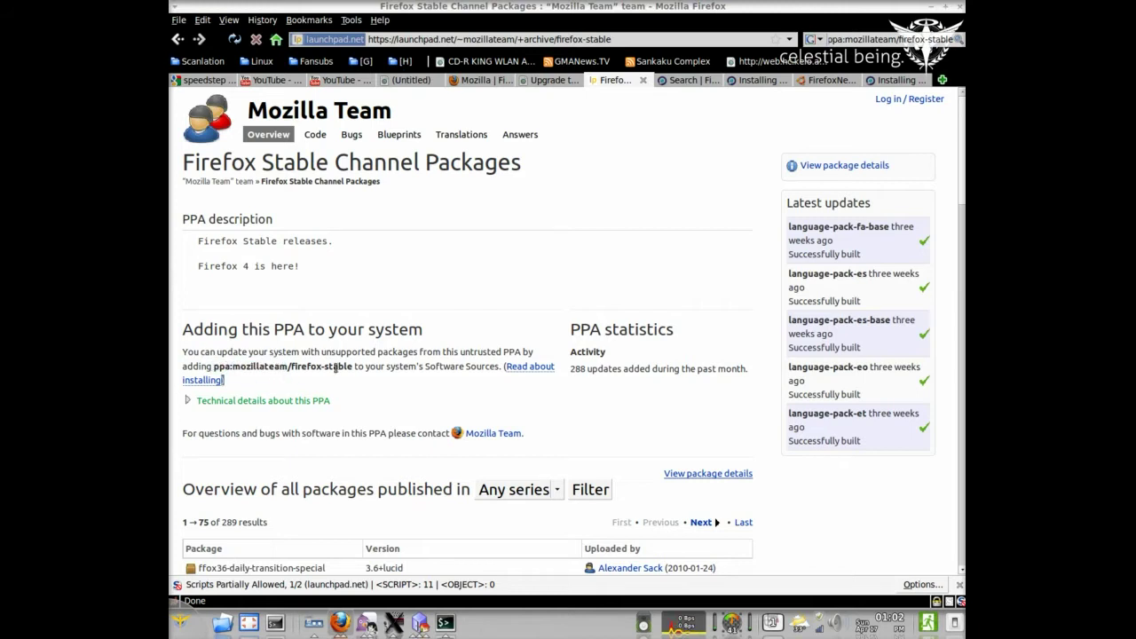
mouse_move(232, 366)
mouse_down()
mouse_move(213, 365)
mouse_move(355, 367)
mouse_move(214, 366)
mouse_up()
right_click(214, 366)
click(233, 373)
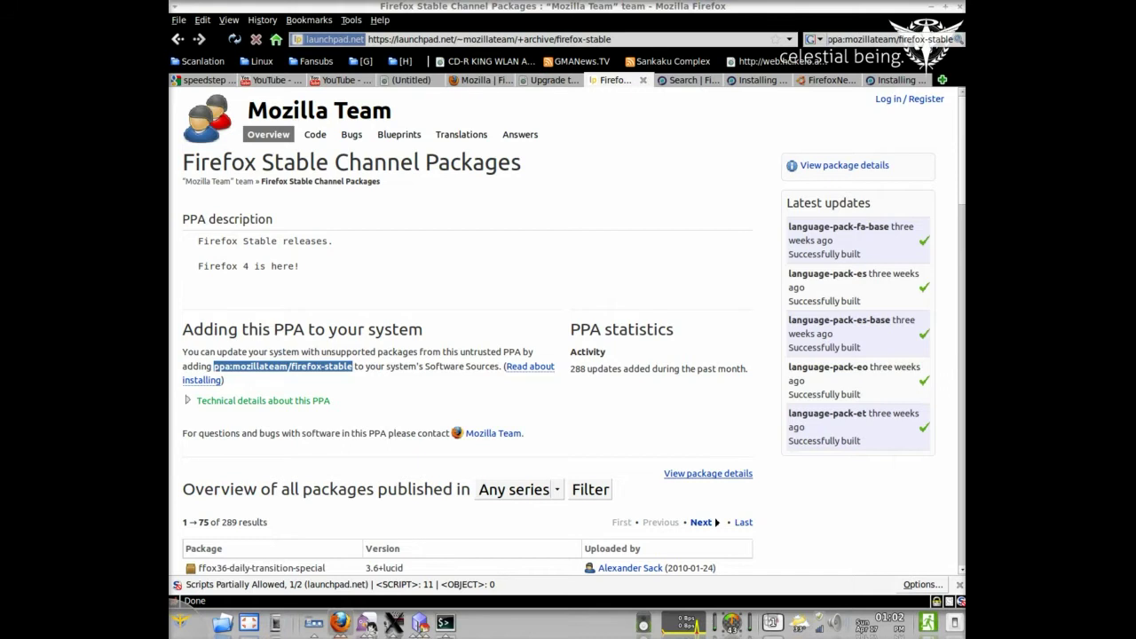
Step: Open Synaptic Package Manager
click(180, 621)
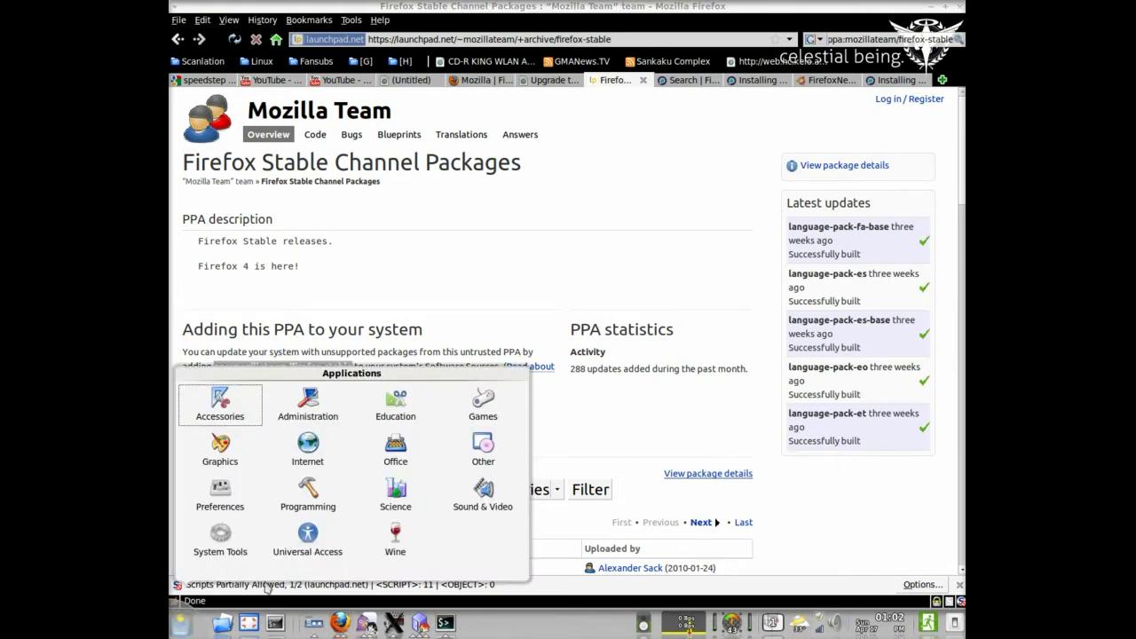
click(330, 416)
click(399, 448)
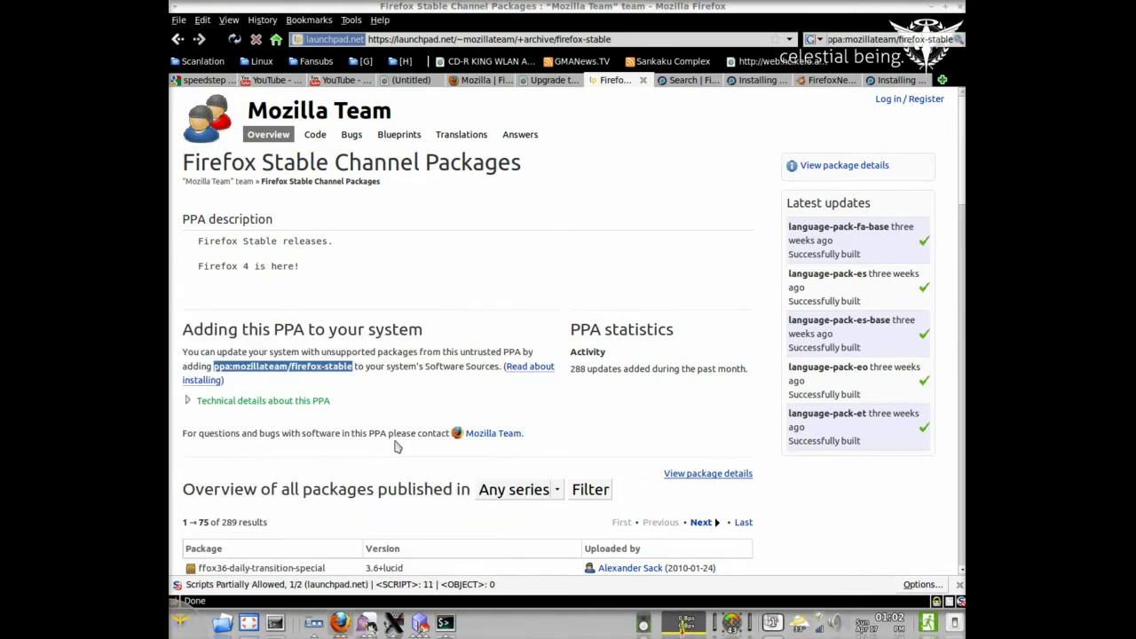
right_click(359, 47)
click(376, 79)
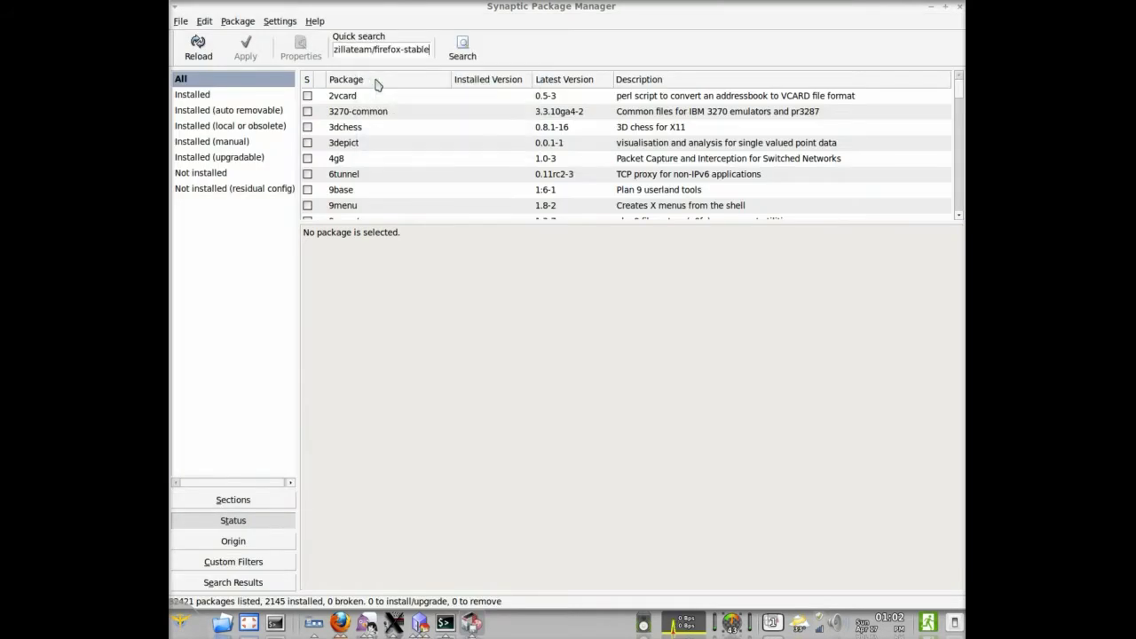
triple_click(361, 51)
key(BackSpace)
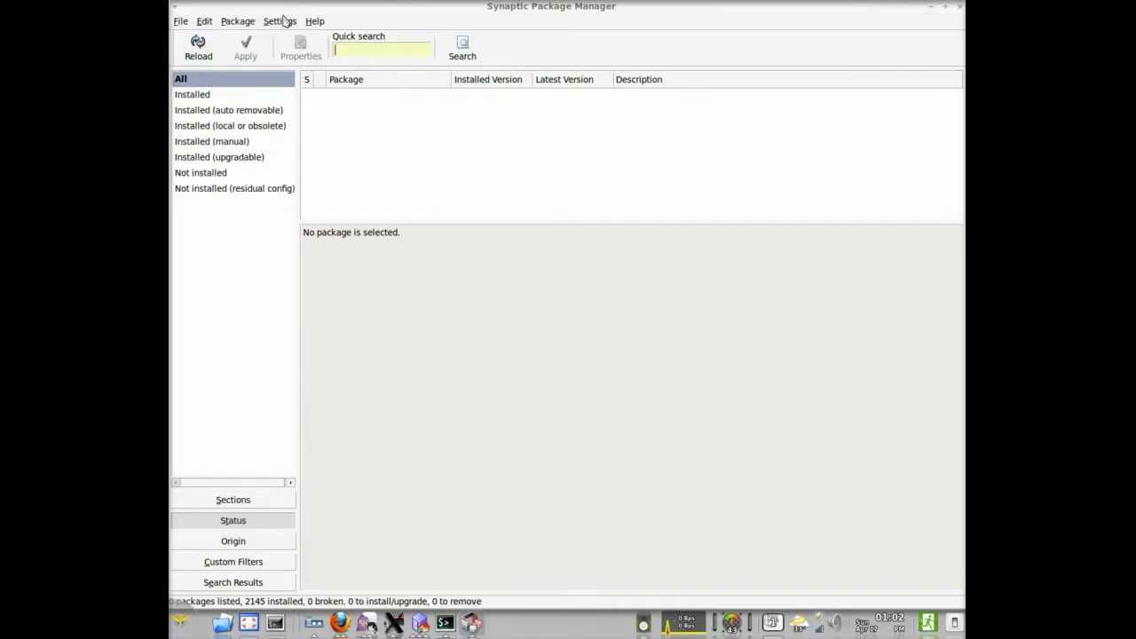
Step: Add ppa:mozillateam/firefox-stable to the repositories as another software source and close Software Sources
click(280, 23)
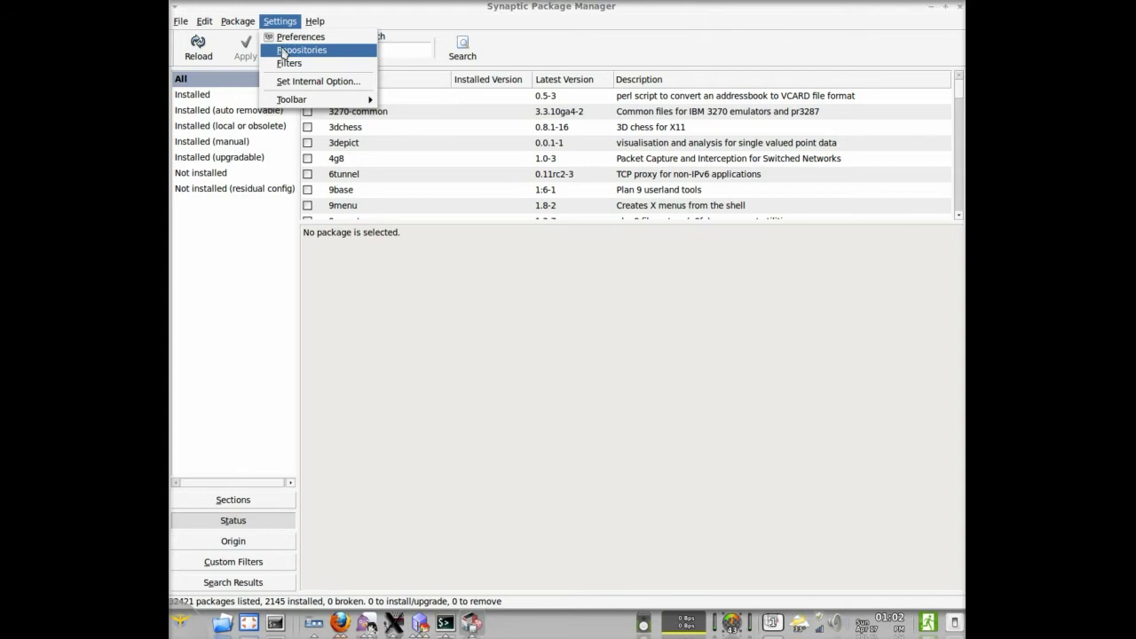
click(284, 49)
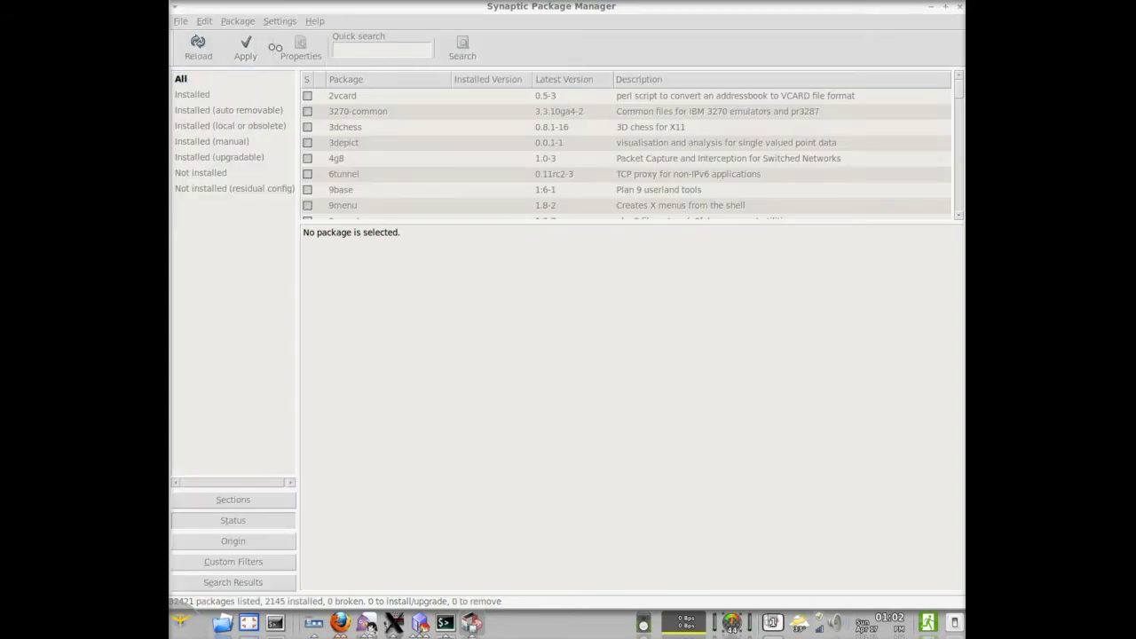
click(552, 227)
click(468, 449)
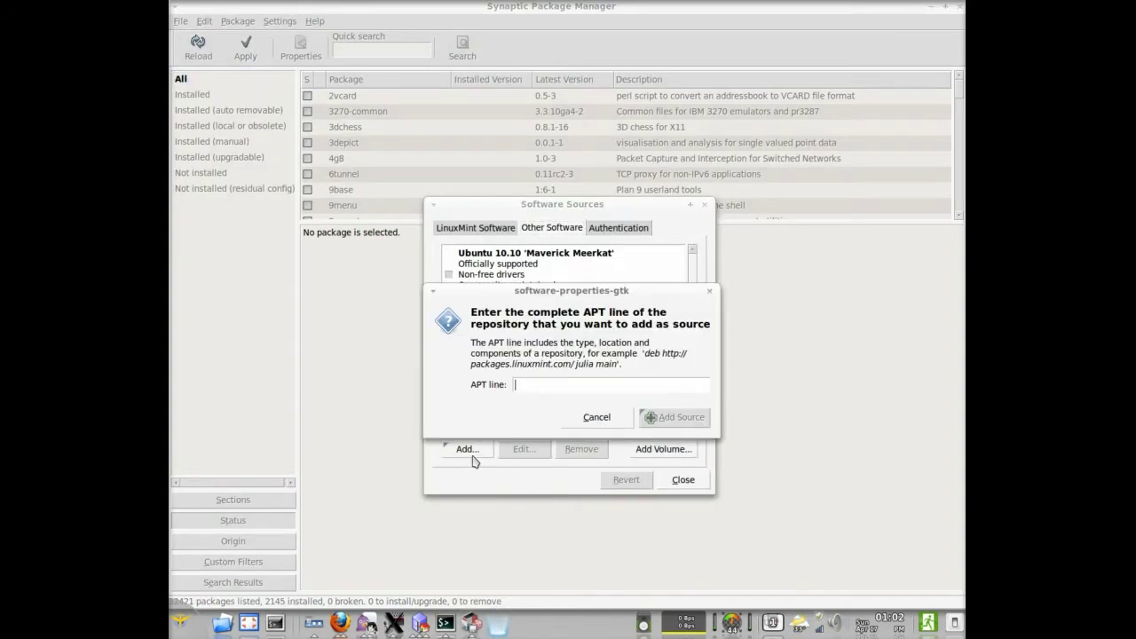
right_click(548, 385)
click(568, 412)
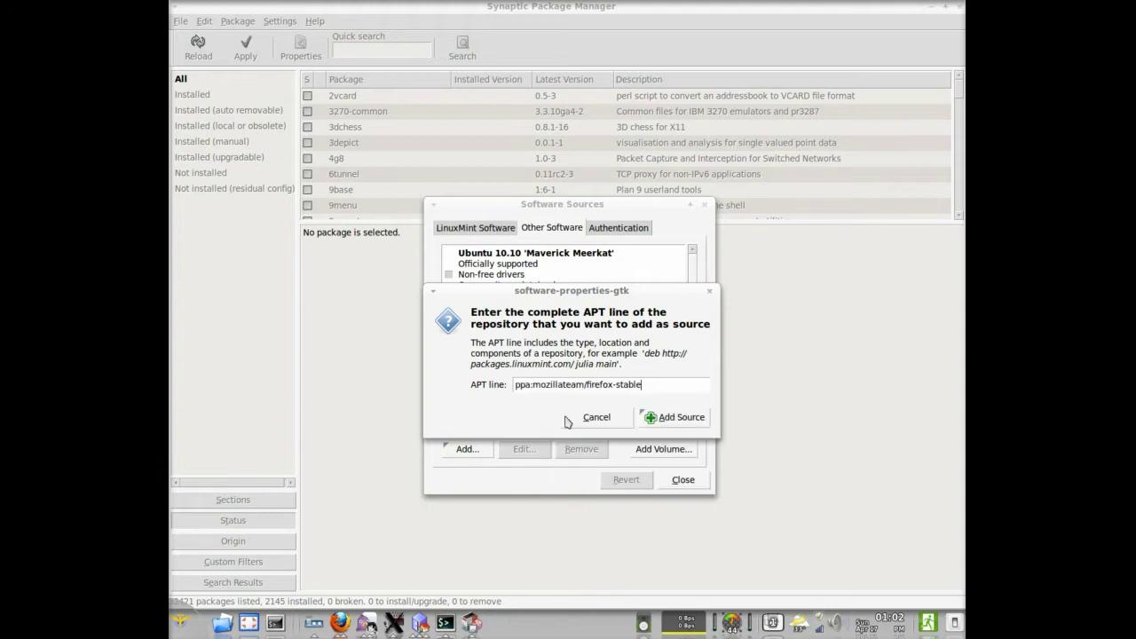
click(679, 417)
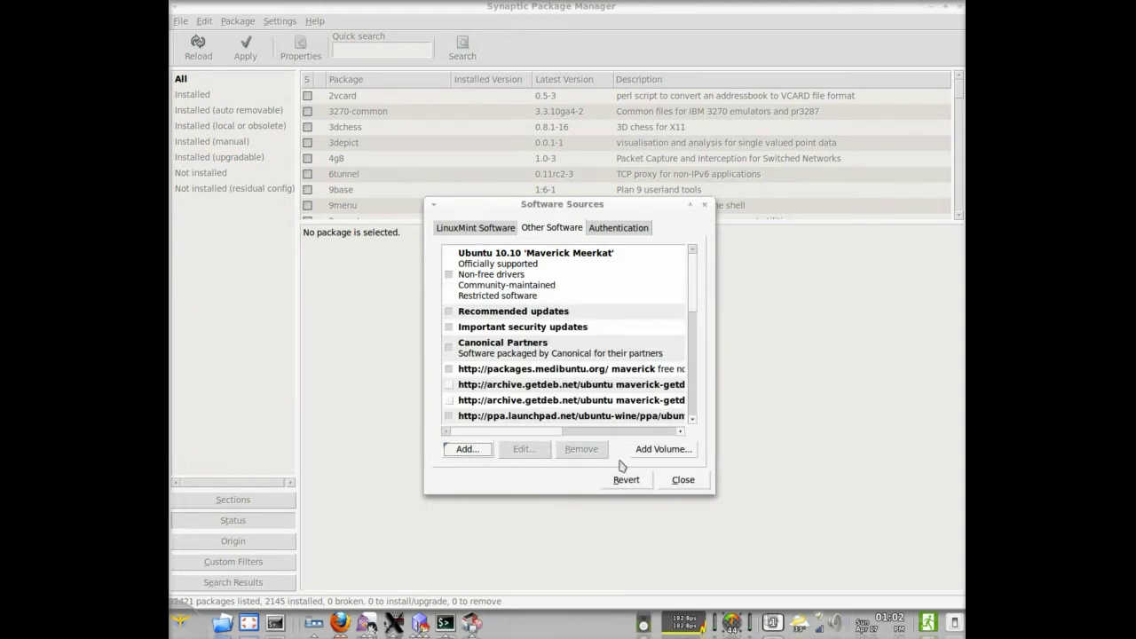
click(693, 484)
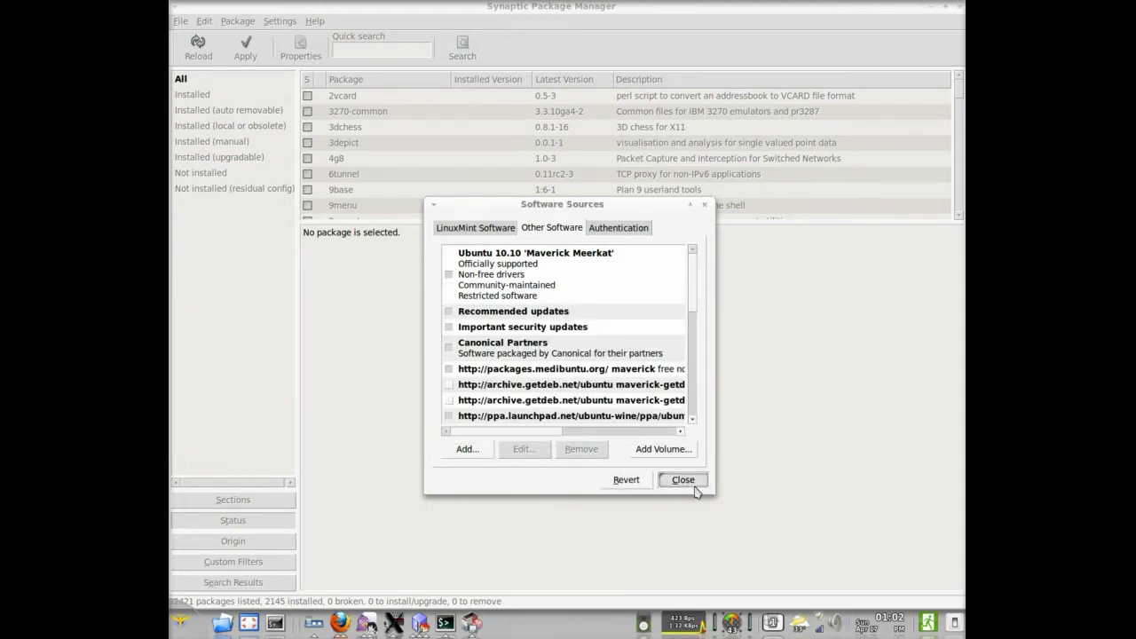
click(695, 485)
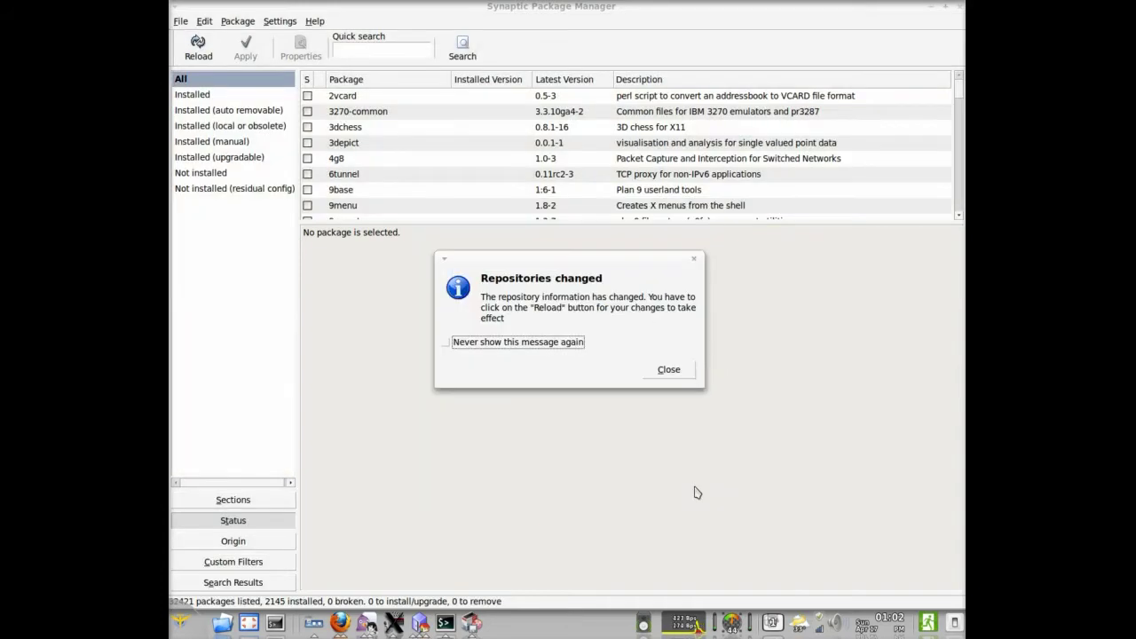
Step: Dismiss the repository change notice and reload the package information, showing progress for individual files
click(664, 367)
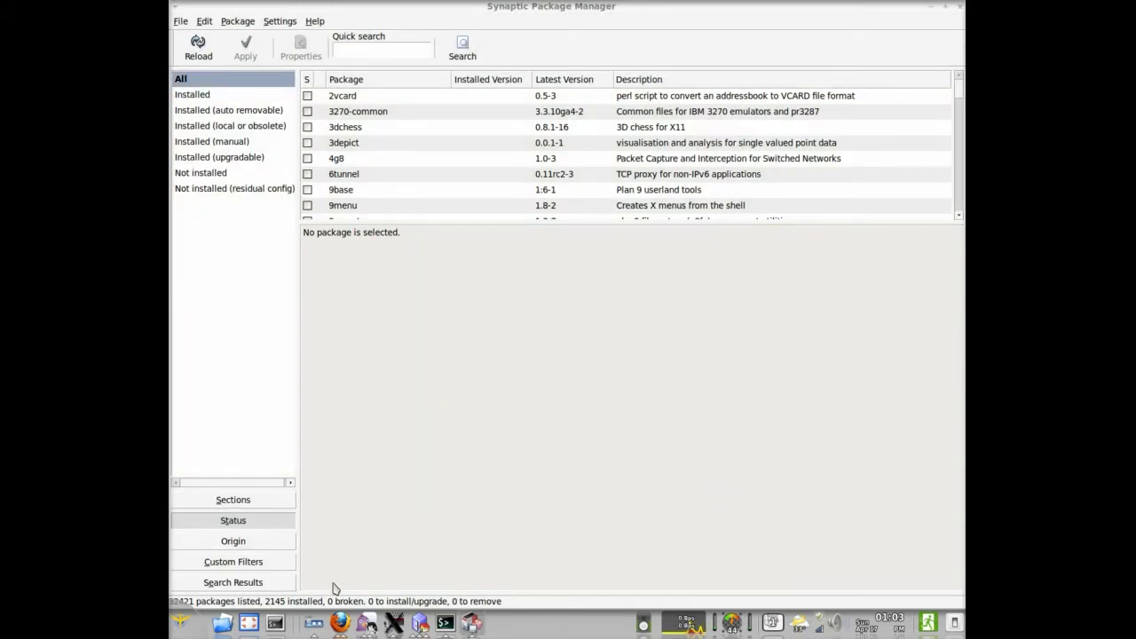
click(198, 46)
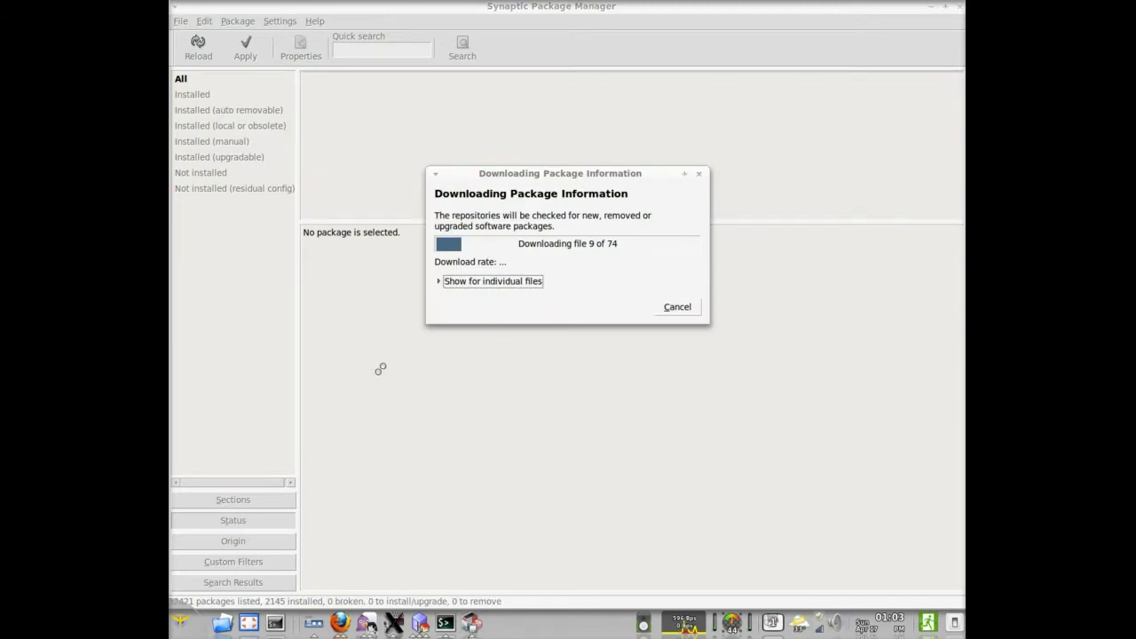
click(441, 282)
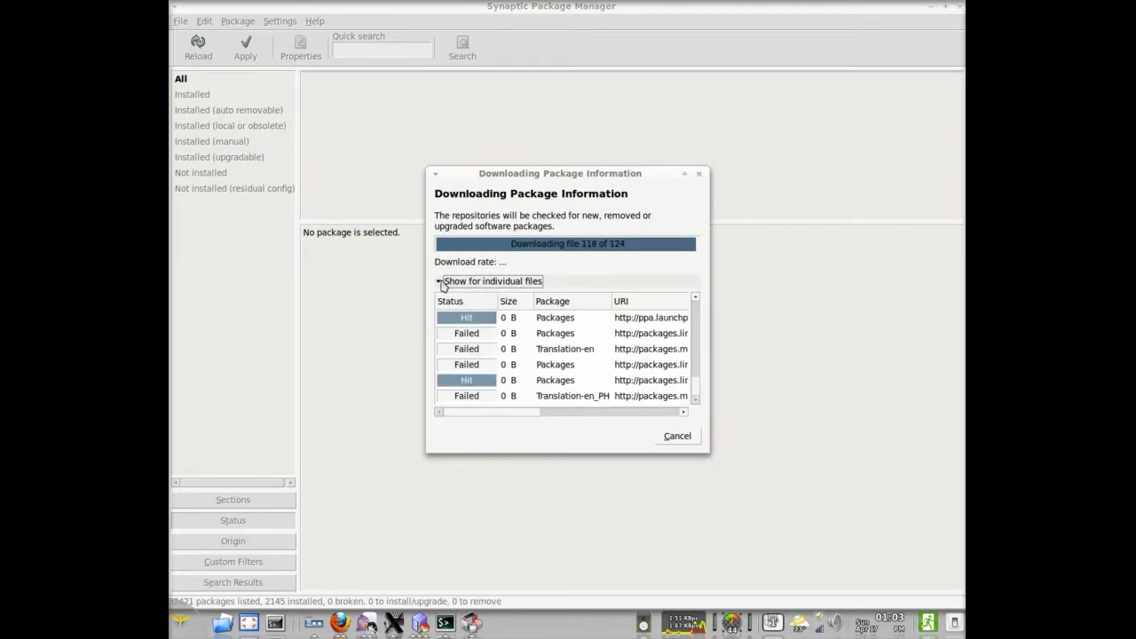
Step: Switch to the open Firefox window and quit the browser
right_click(340, 622)
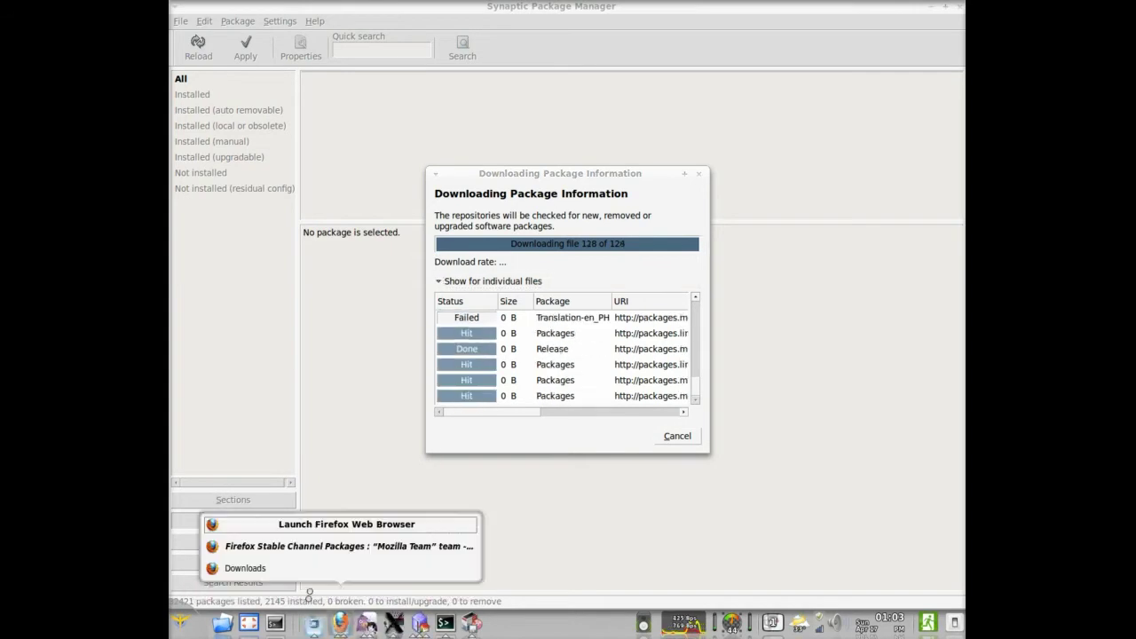
click(276, 556)
click(179, 19)
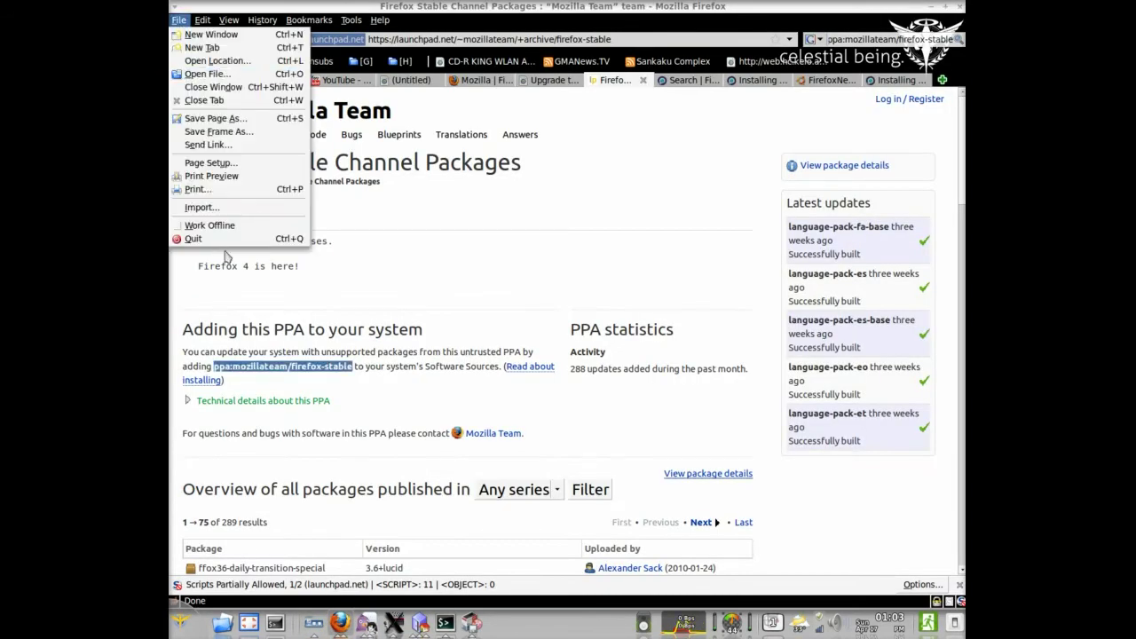
click(226, 241)
click(461, 334)
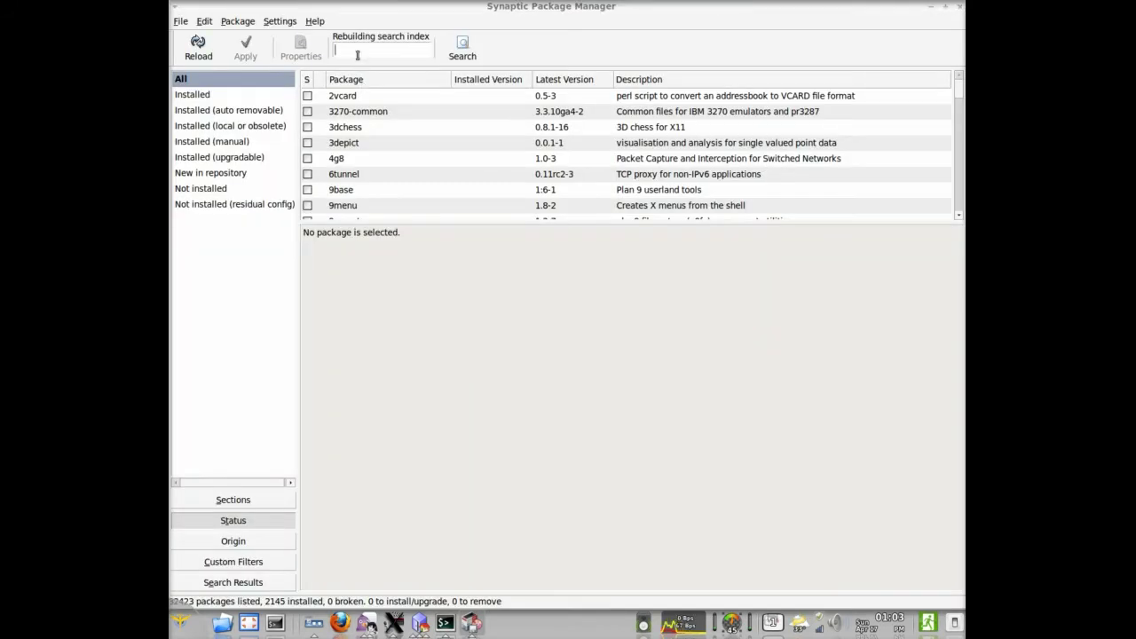
Step: Search the packages for "firefox" and mark the firefox package for upgrade together with its required changes
text(firefox)
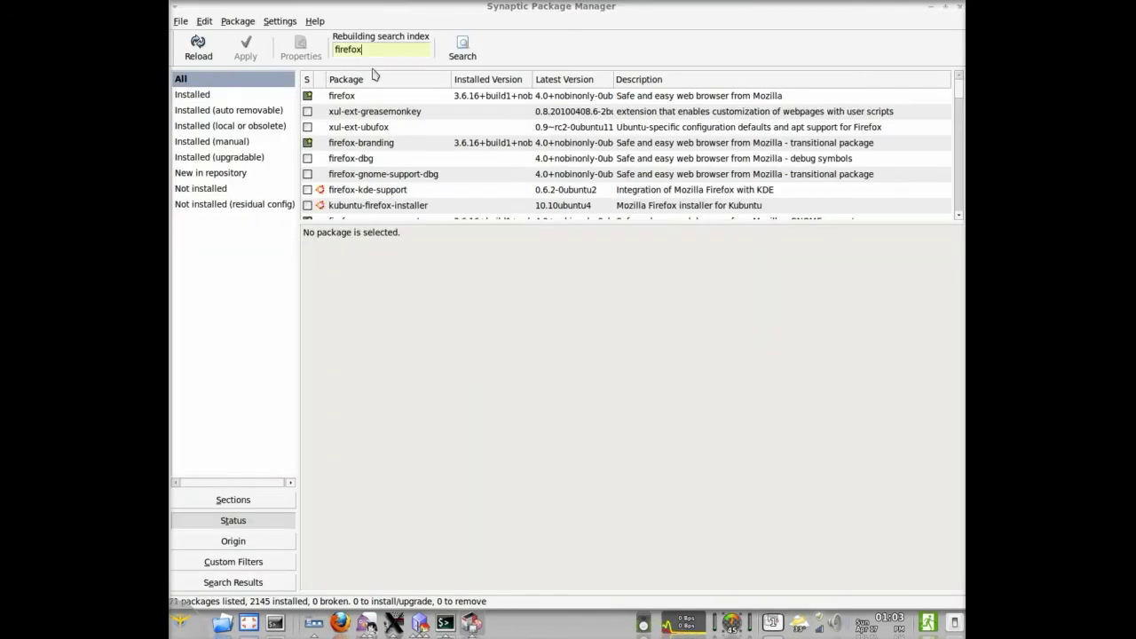
click(406, 101)
right_click(405, 100)
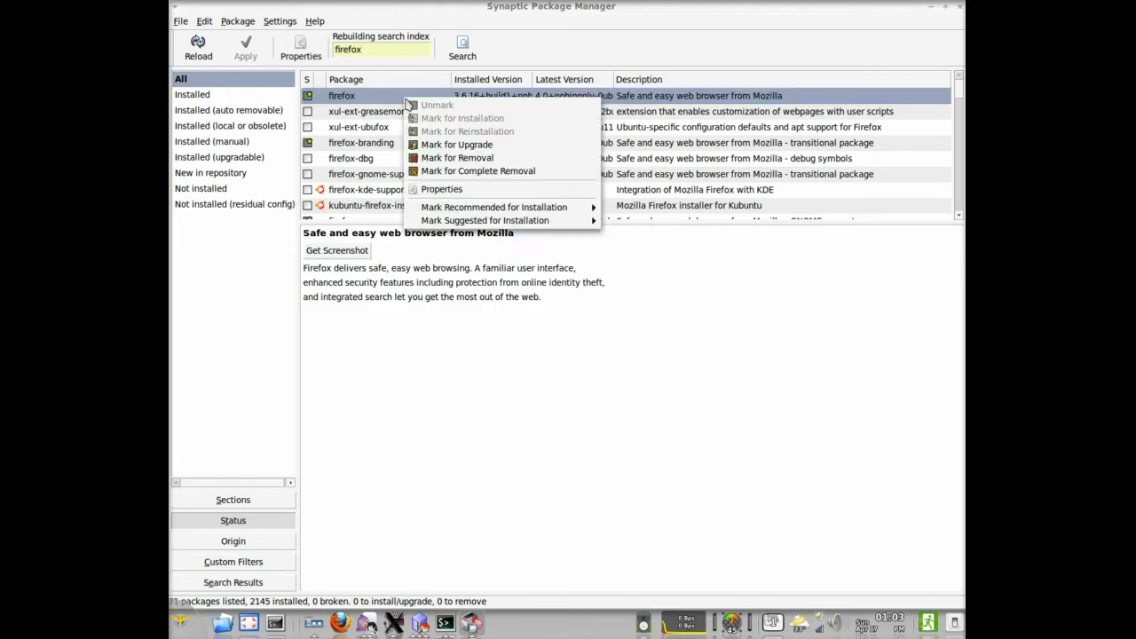
click(426, 145)
click(667, 356)
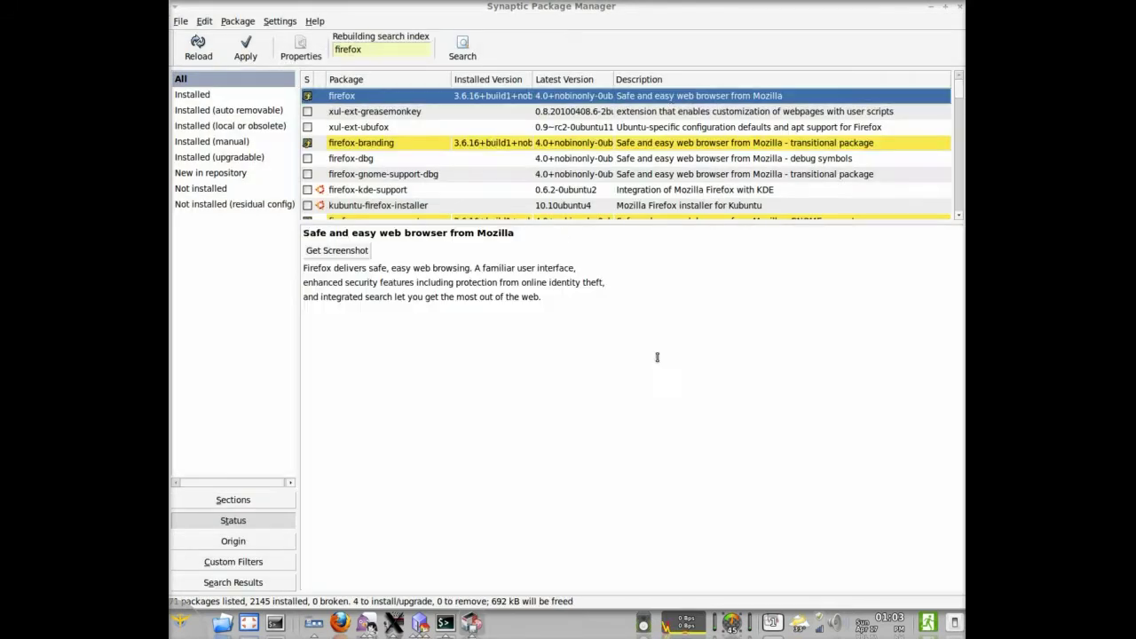
Step: Look through the search results, review the detailed summary of marked changes, and apply the Firefox upgrade
scroll(486, 135, down, 5)
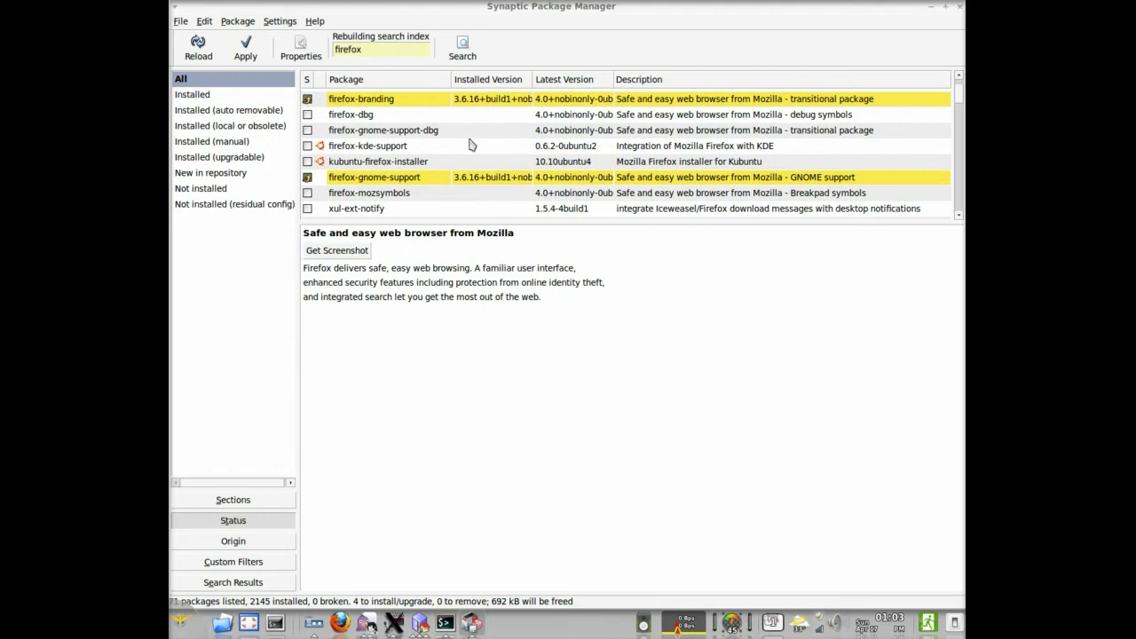
scroll(470, 144, down, 5)
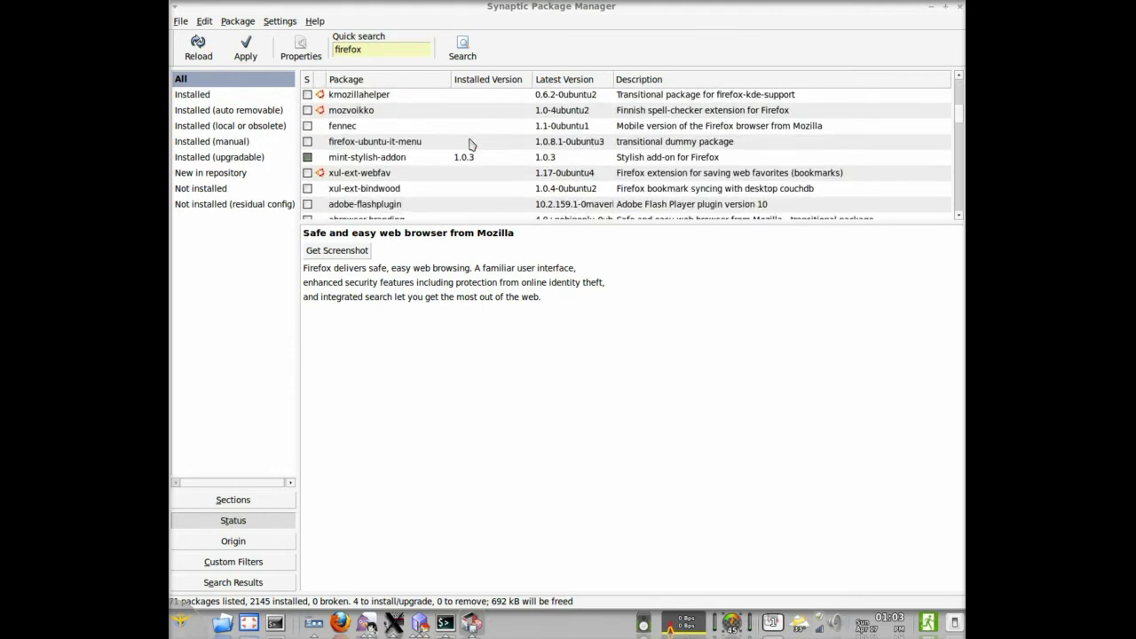
scroll(470, 144, down, 5)
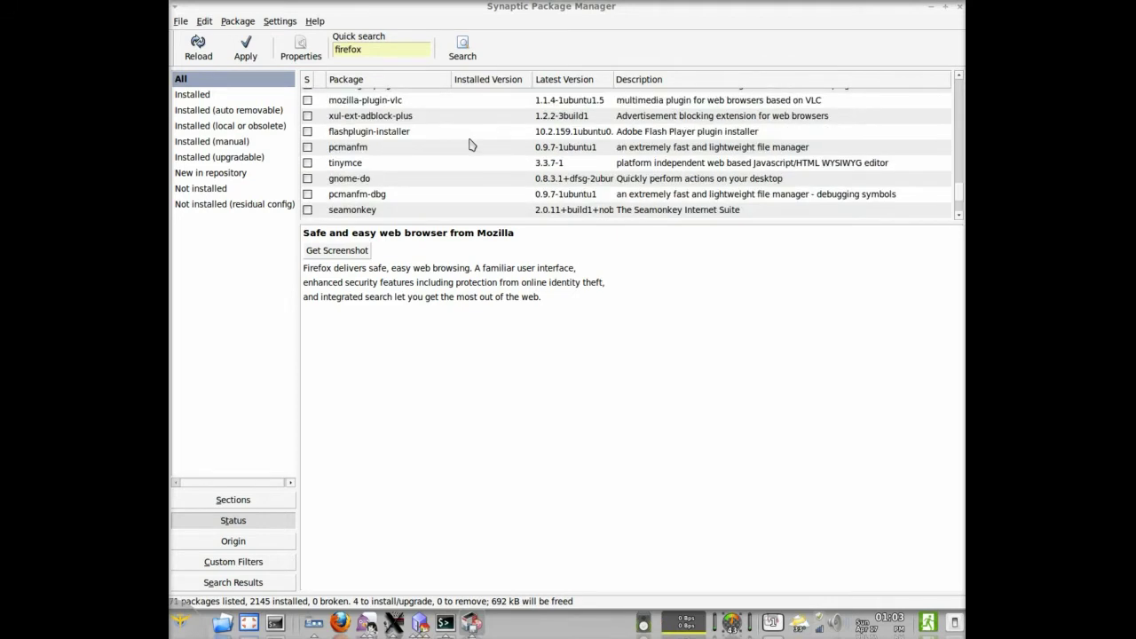
scroll(470, 144, down, 3)
click(246, 44)
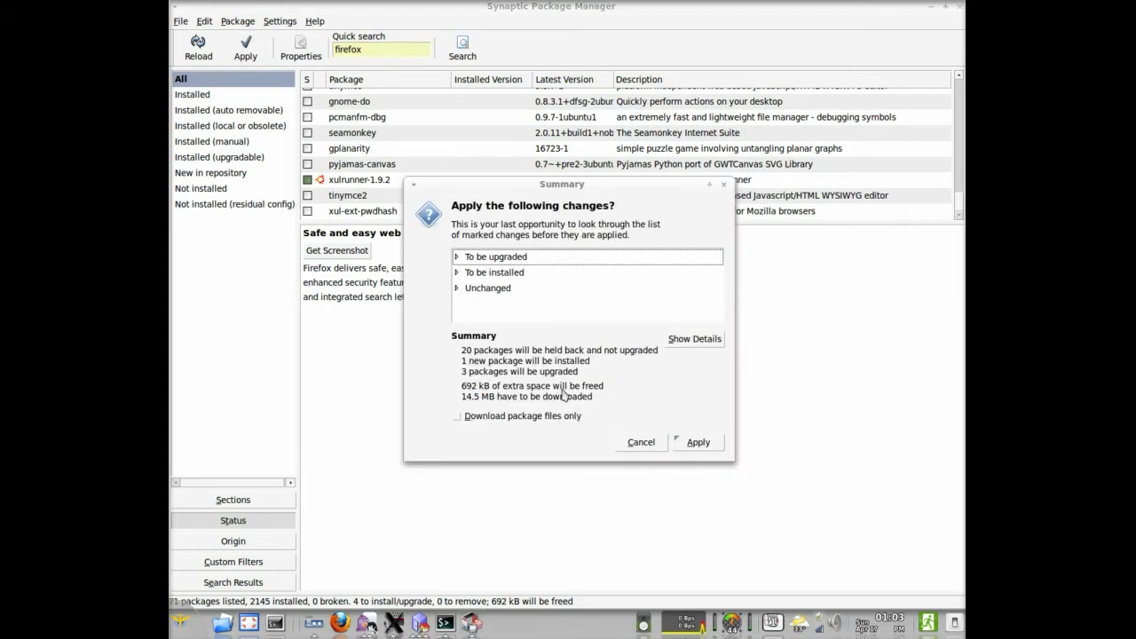
click(698, 340)
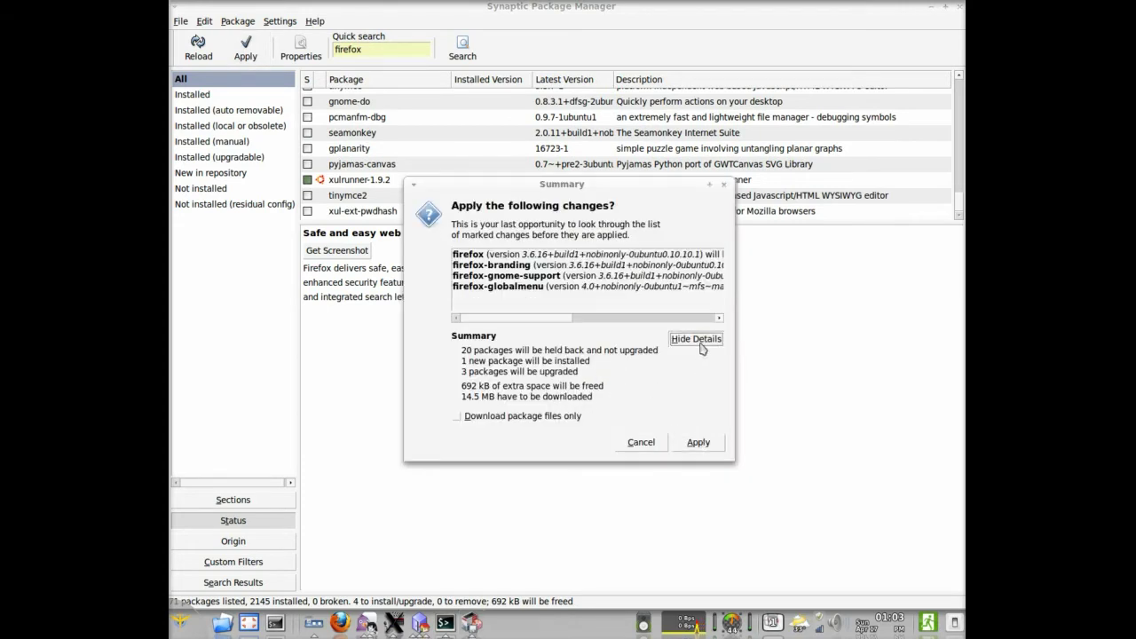
drag(506, 325, 431, 319)
click(690, 441)
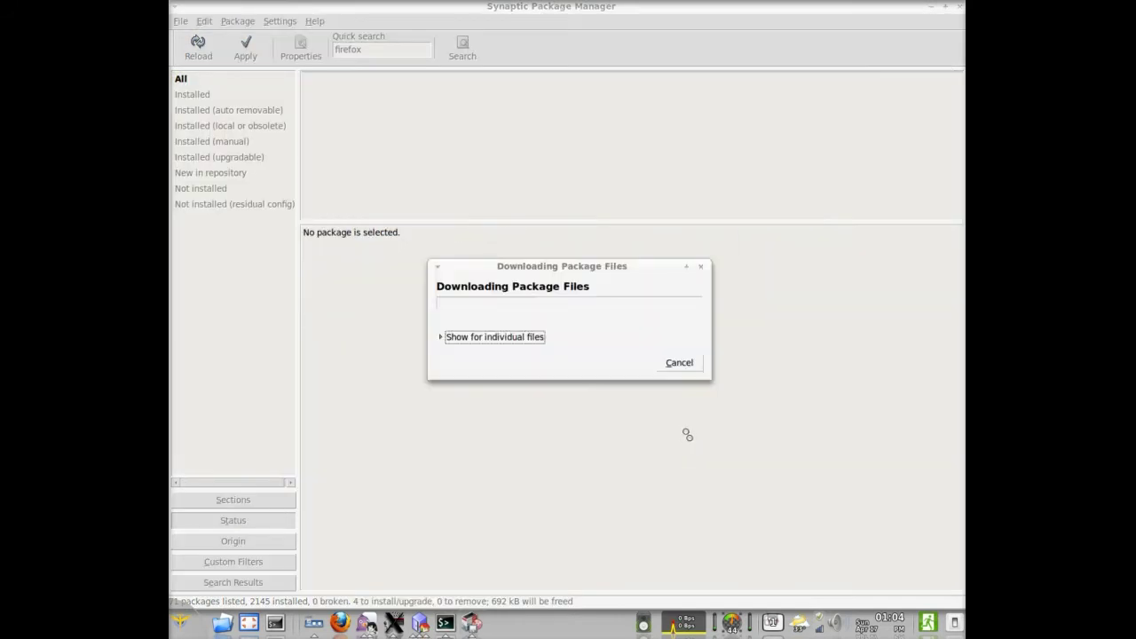
Step: Show the download and installation details during the upgrade and close the finished changes dialog
click(487, 337)
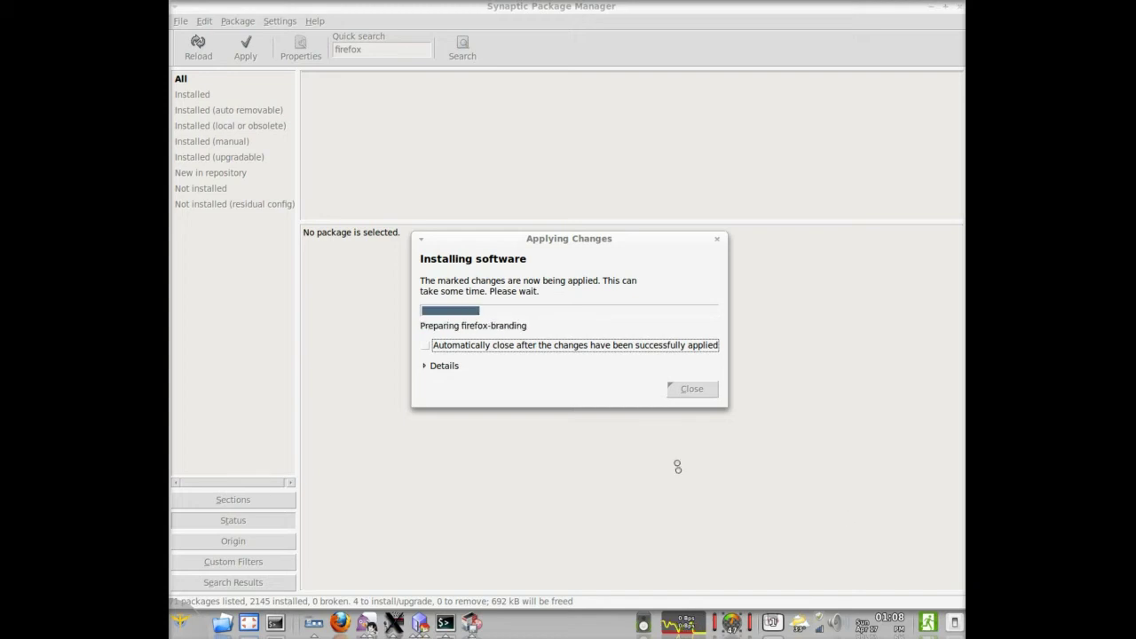
click(427, 365)
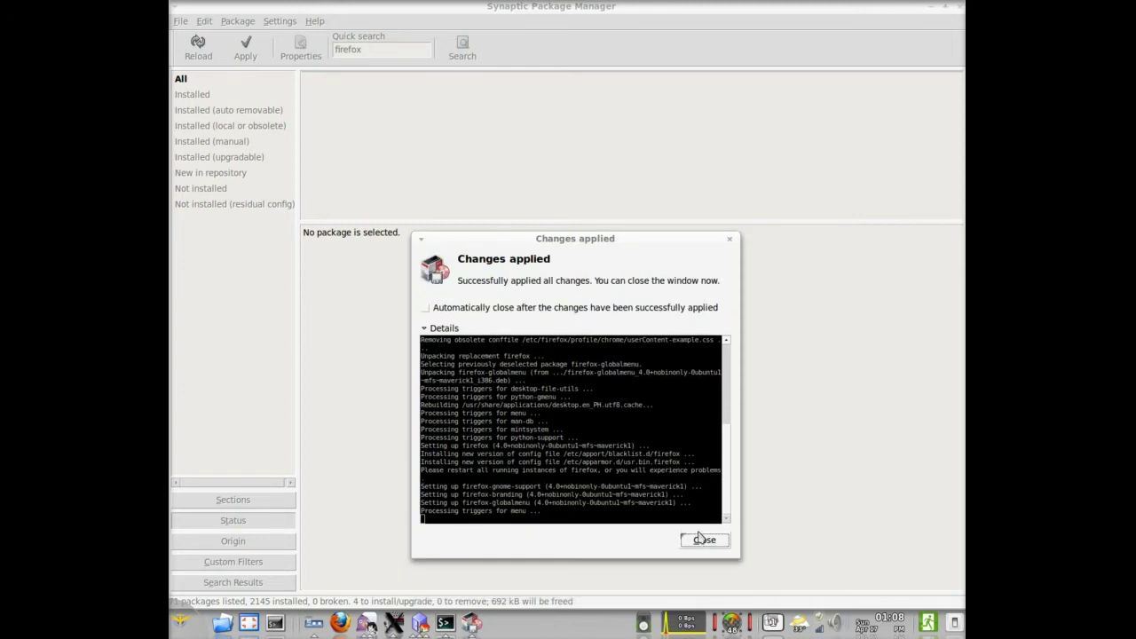
click(701, 539)
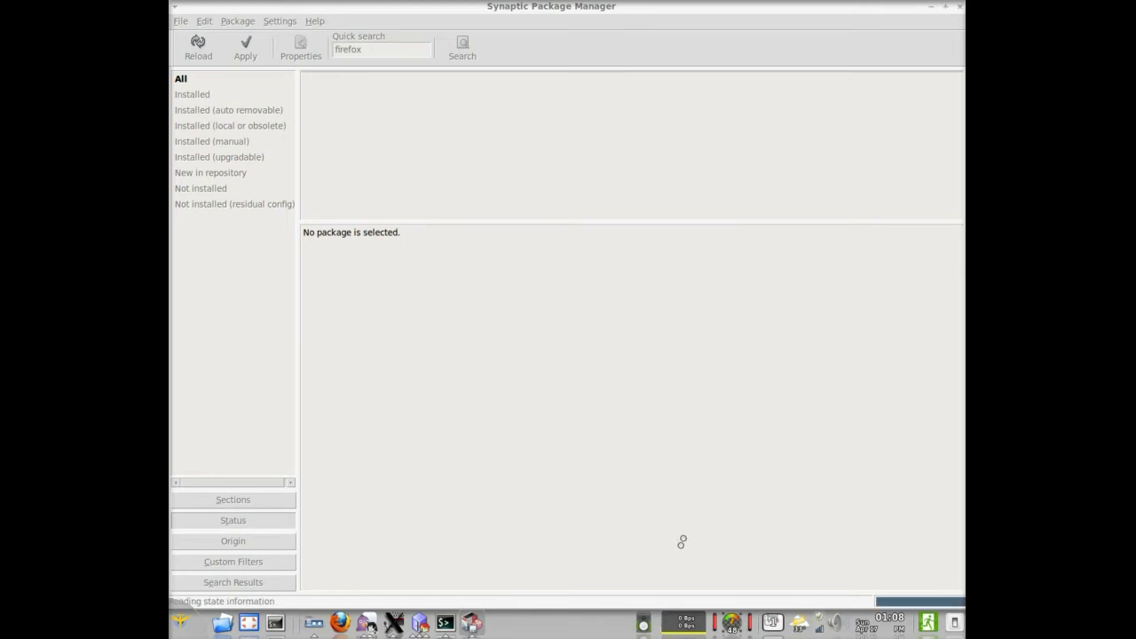
Step: Set the first CPU frequency monitor's governor to ondemand and check the second monitor's governor
click(719, 626)
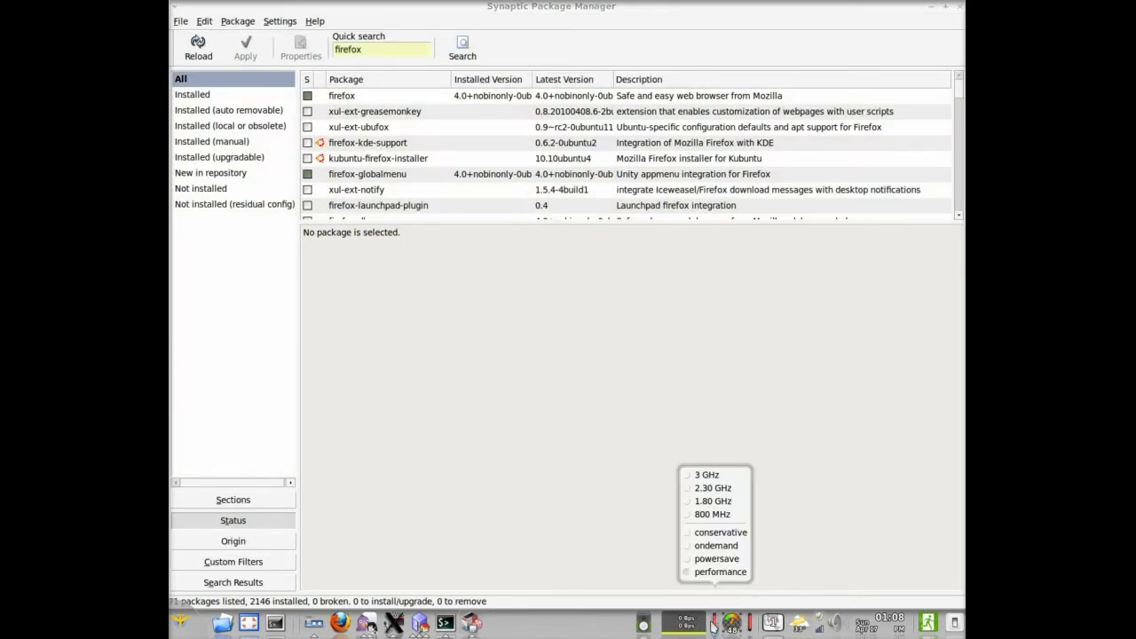
click(707, 546)
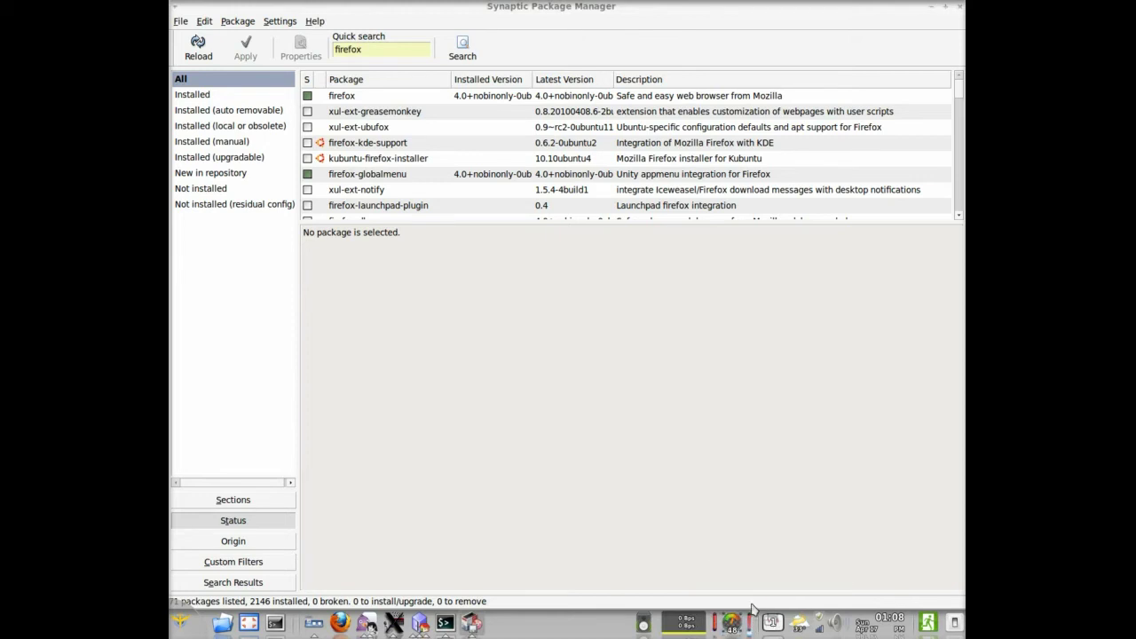
click(751, 622)
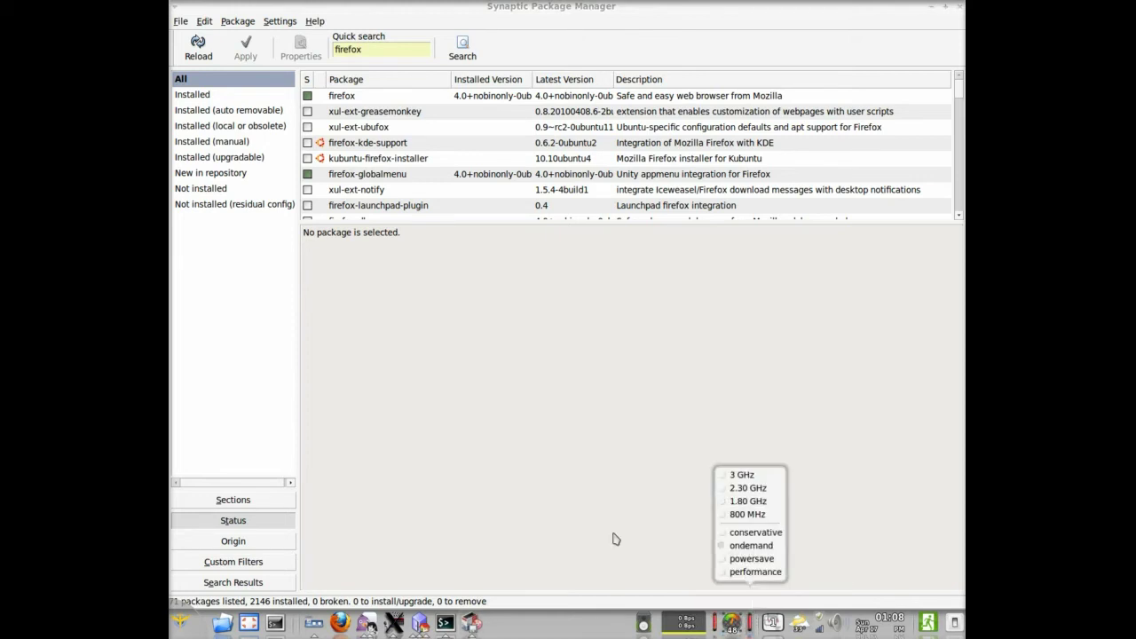
click(530, 518)
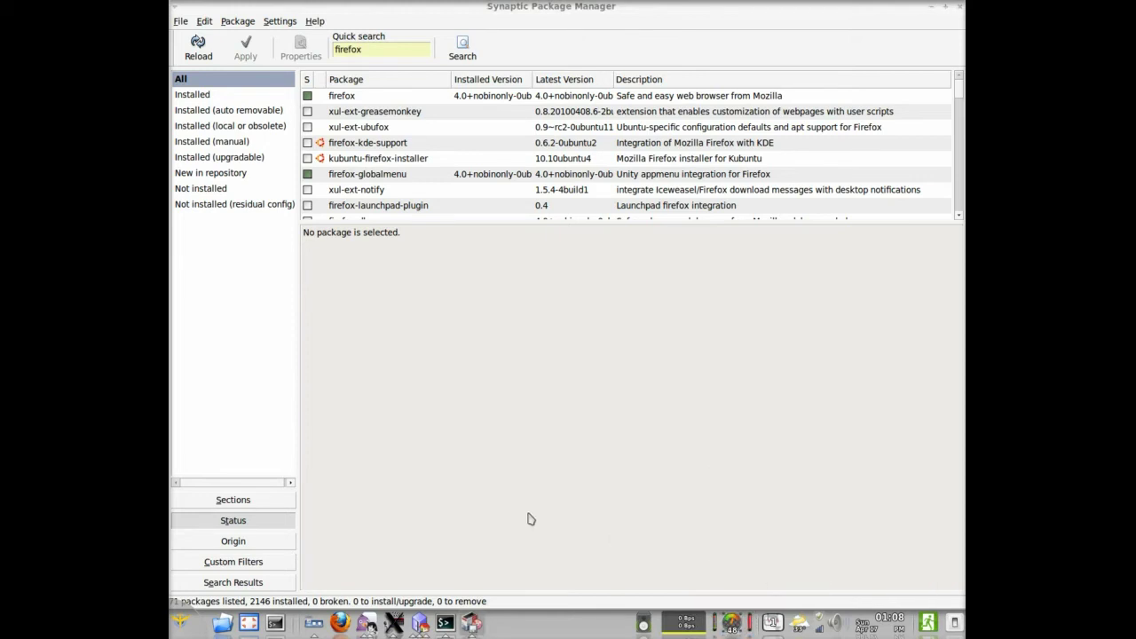
Step: Quit Synaptic, hide the open windows, and launch Firefox Web Browser from the Internet applications
click(181, 23)
click(193, 130)
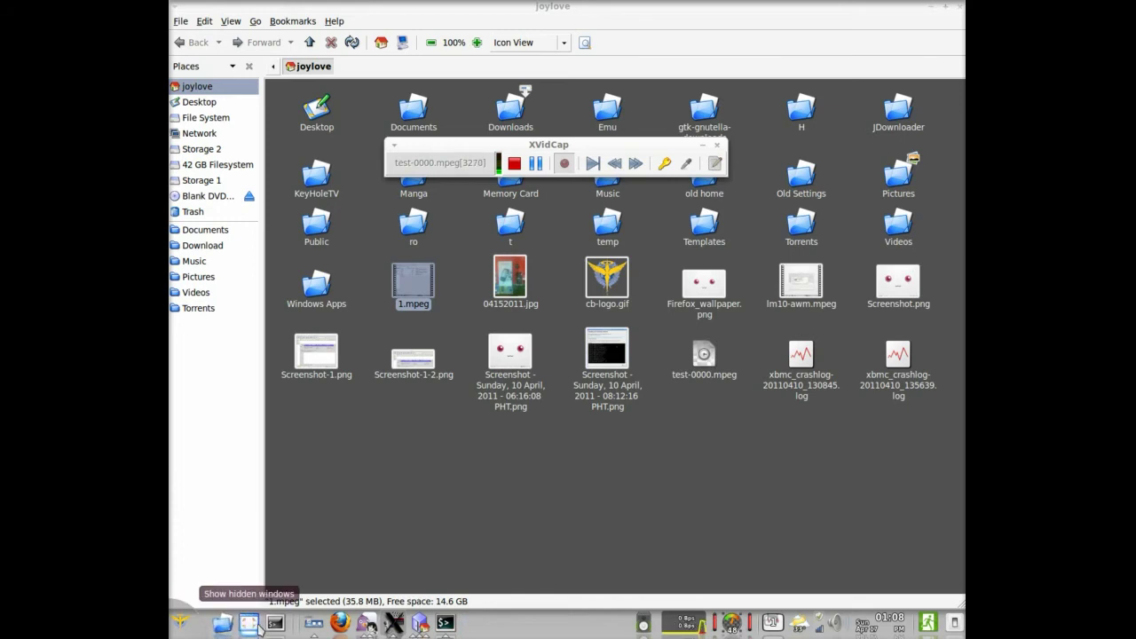
click(251, 624)
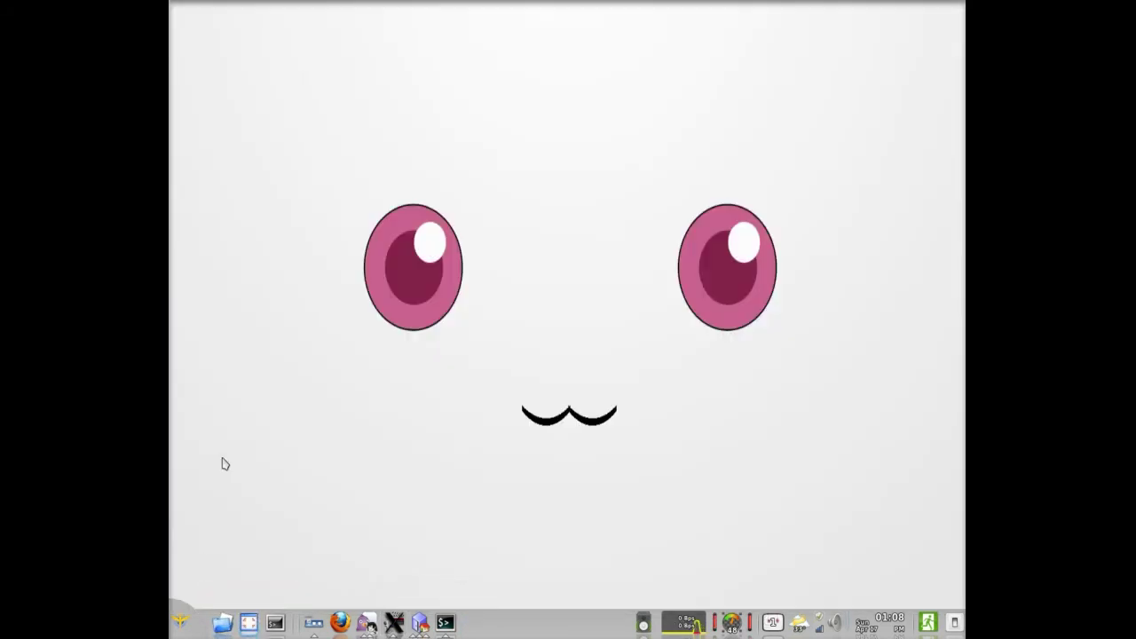
click(181, 622)
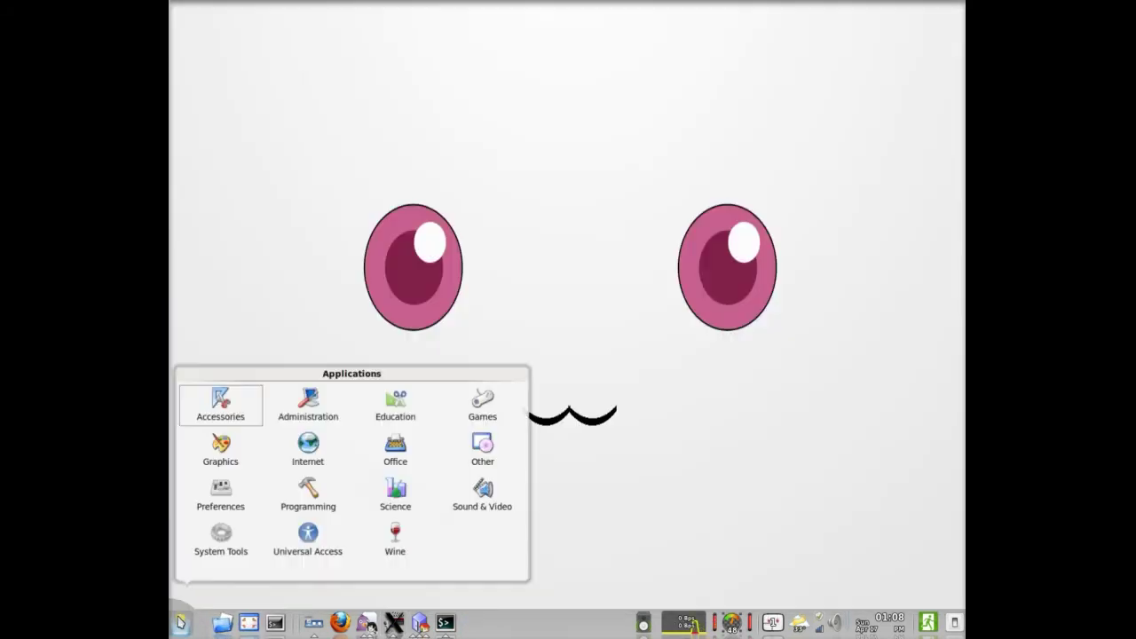
click(330, 438)
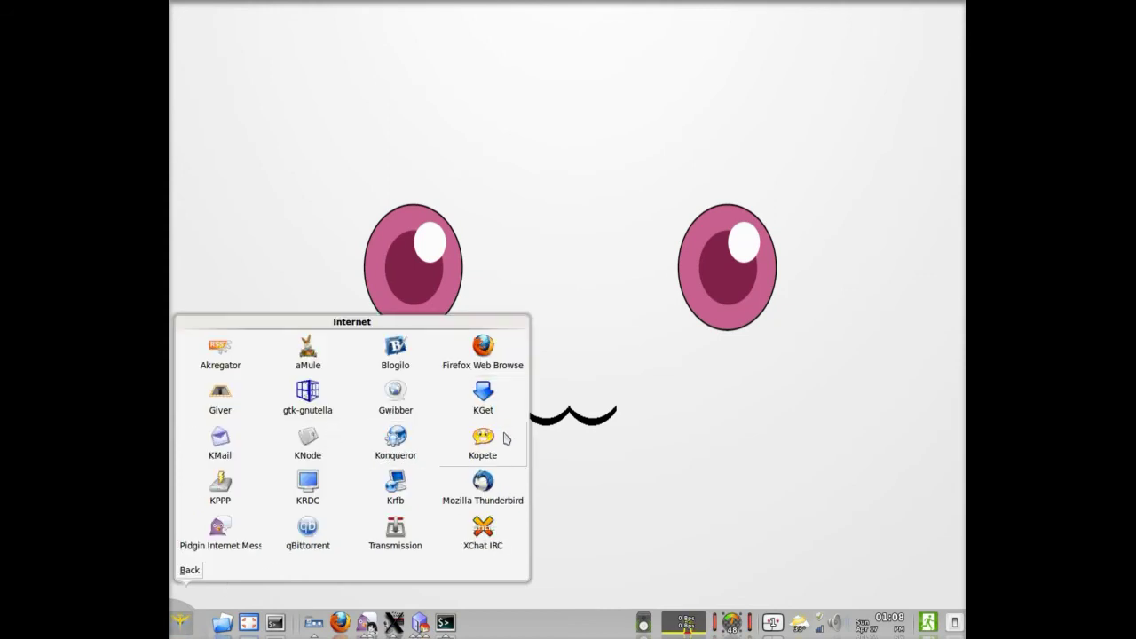
click(498, 371)
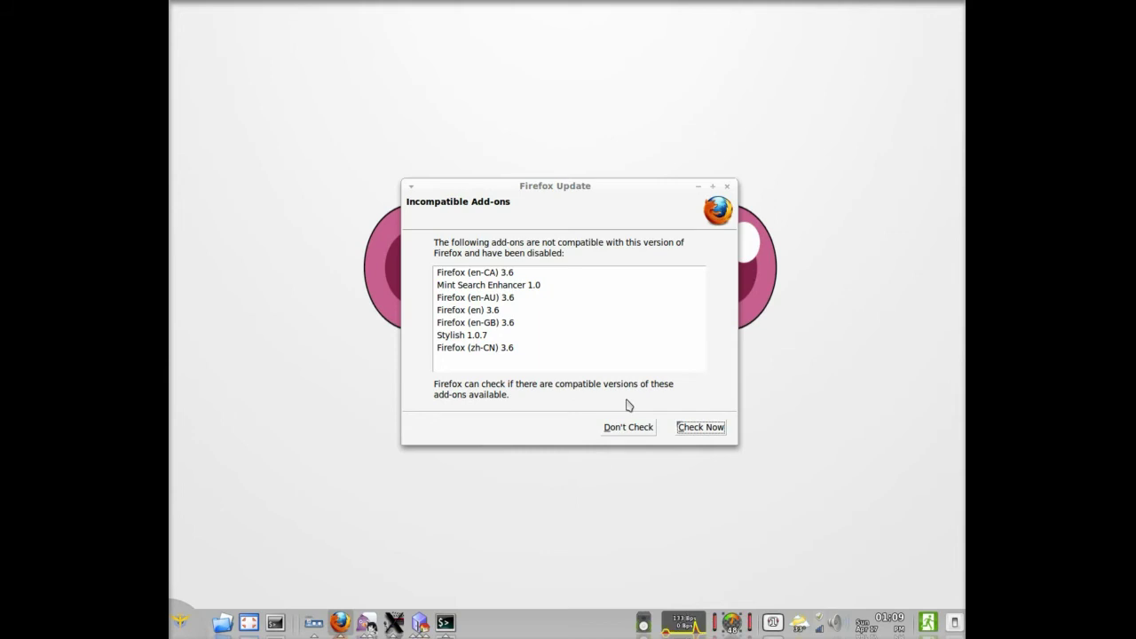
Step: Check for compatible add-on versions, try to install Stylish 1.1.2, and finish starting Firefox as the default browser
click(701, 428)
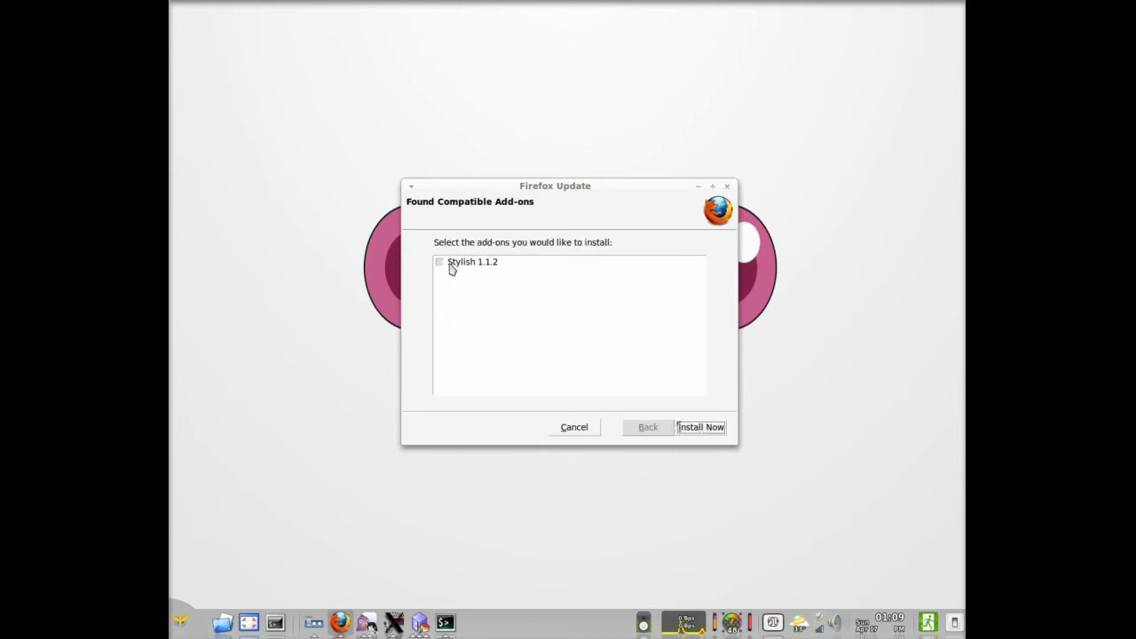
click(450, 266)
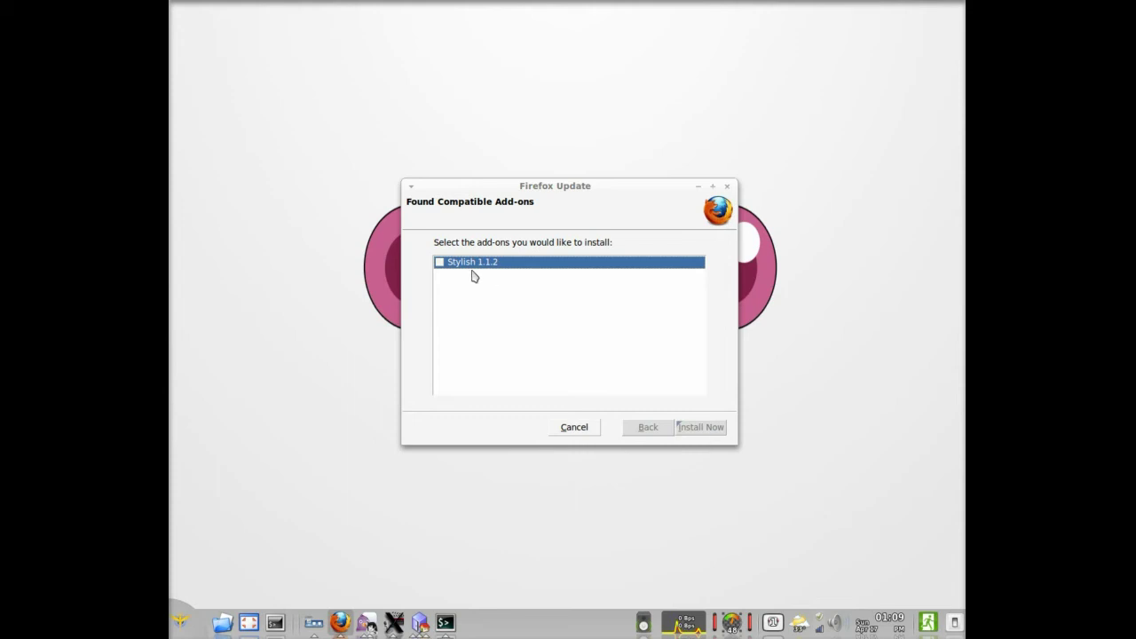
click(703, 430)
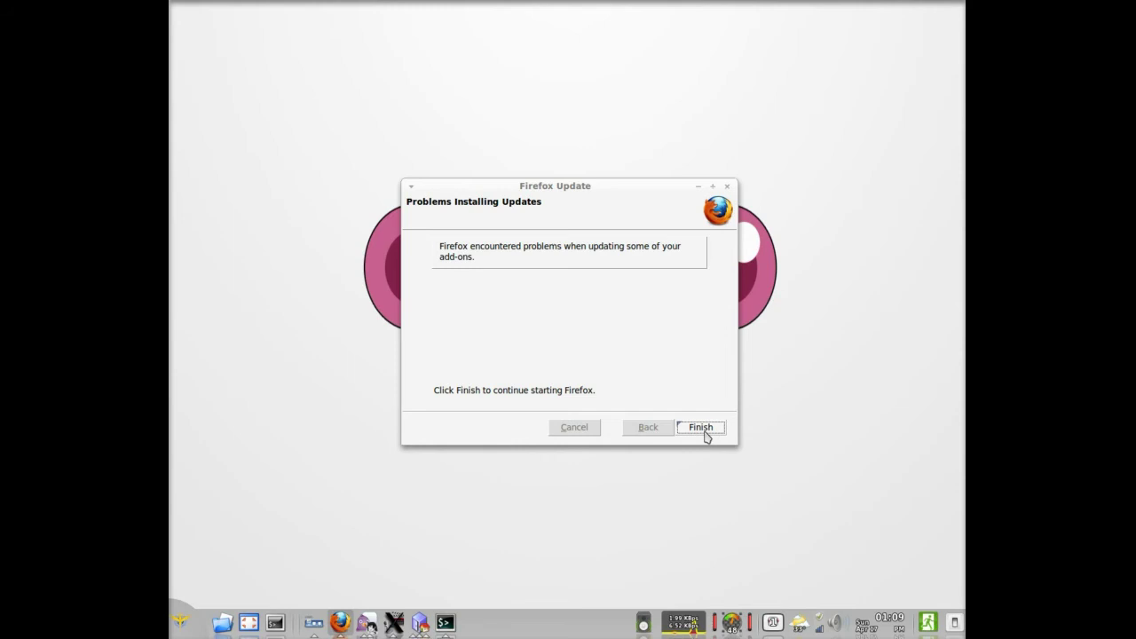
click(700, 427)
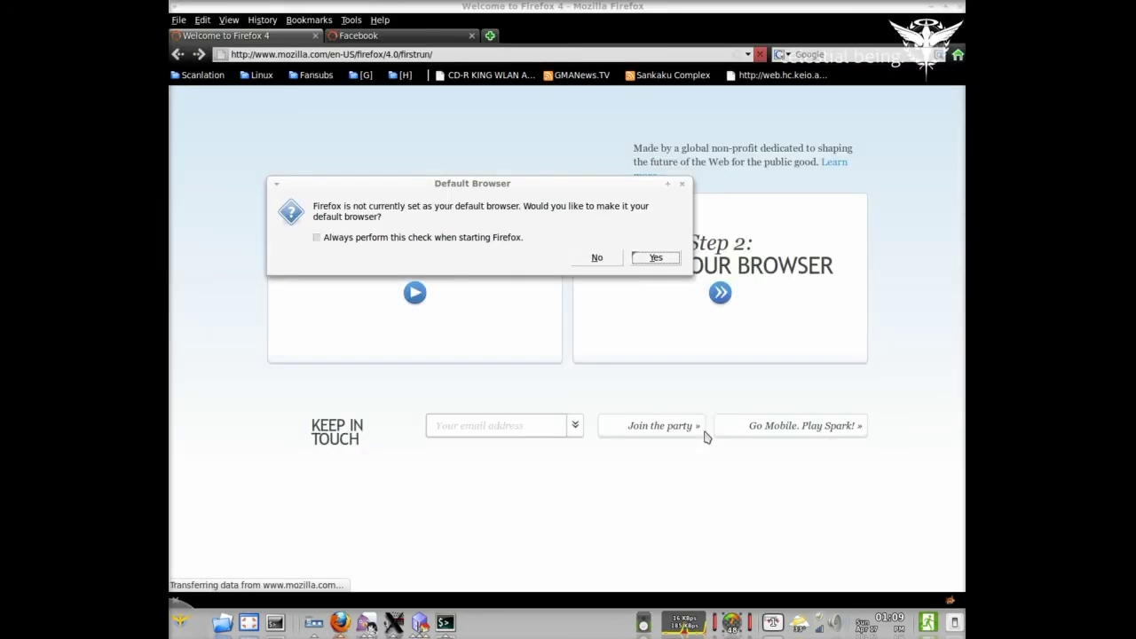
click(652, 258)
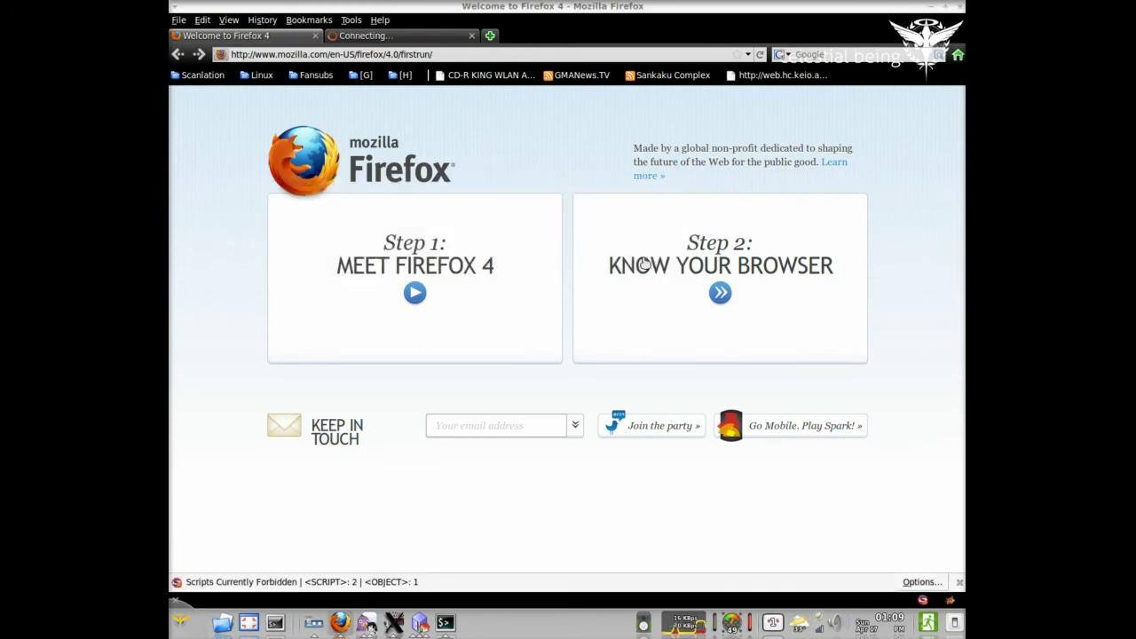
Step: Check the installed Firefox version in the About Firefox information and close it
click(380, 19)
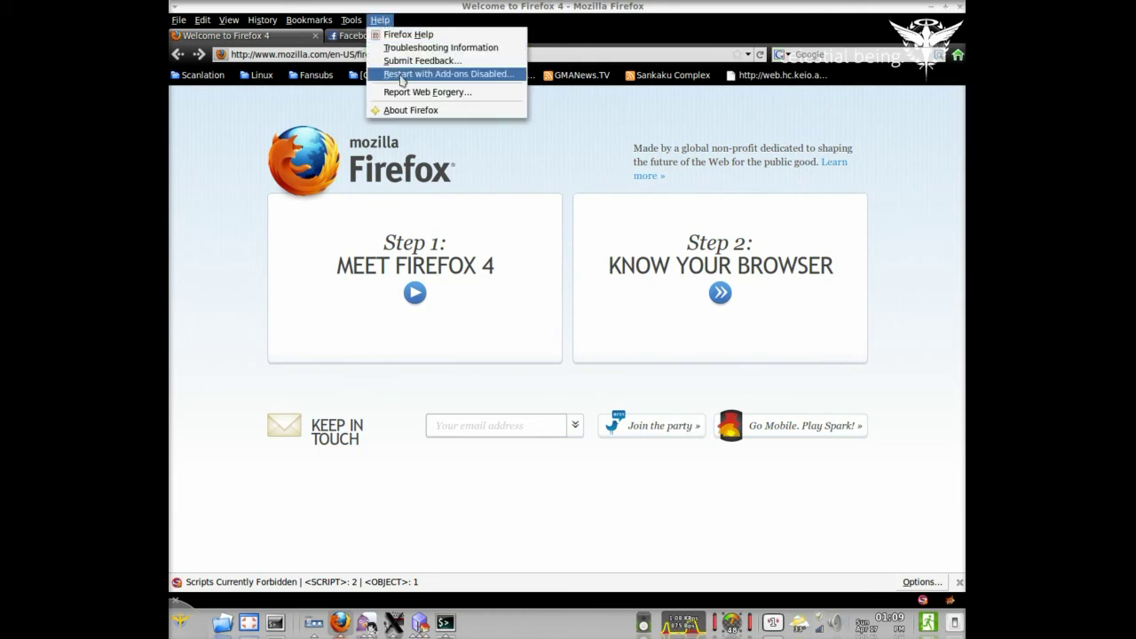
click(401, 112)
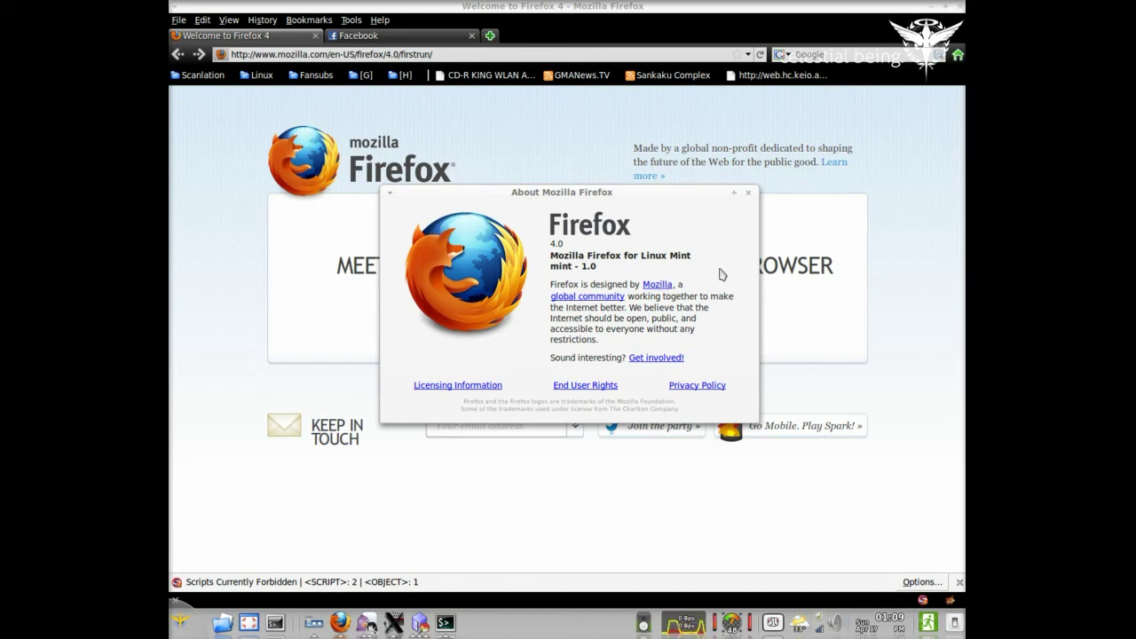
click(748, 193)
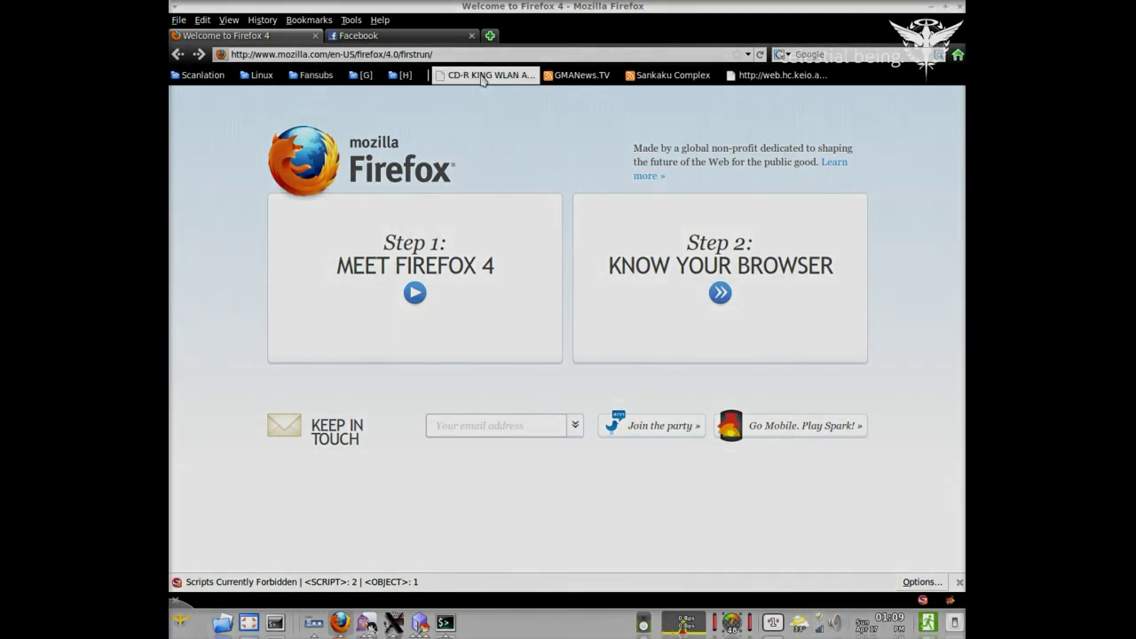
Step: Look through the GMANews.TV feed and the Scanlation bookmarks folder
click(572, 76)
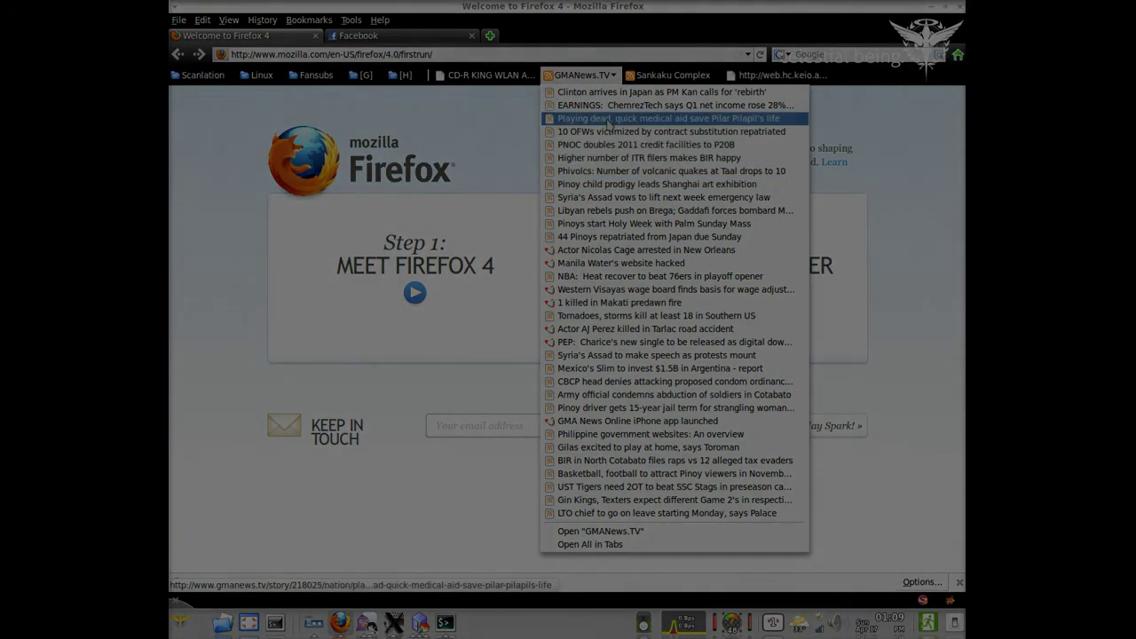
click(204, 76)
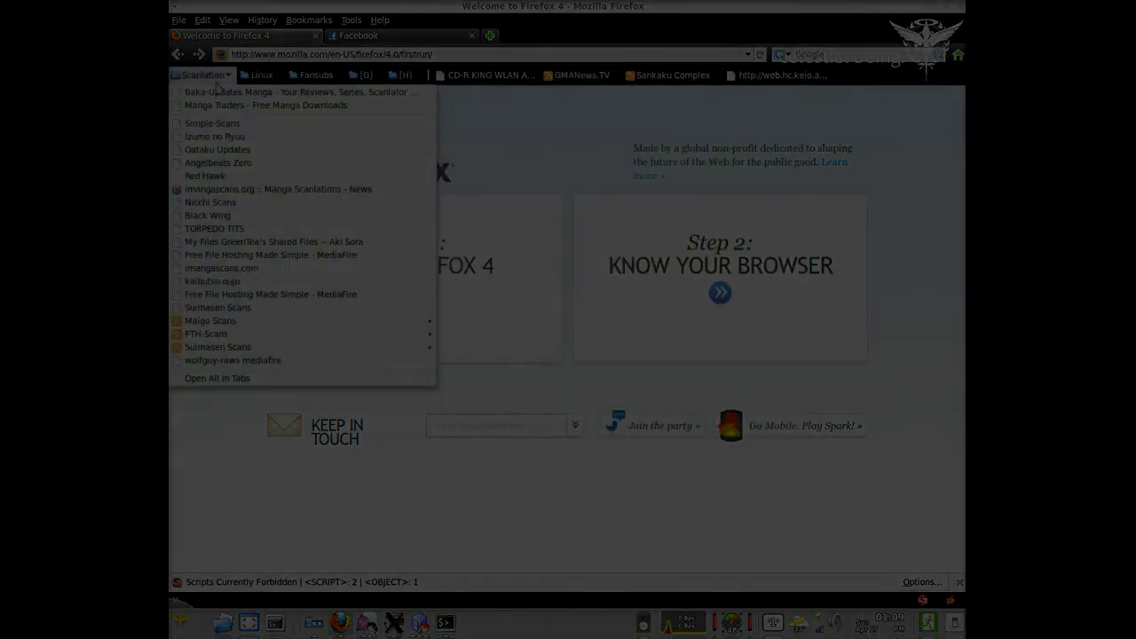